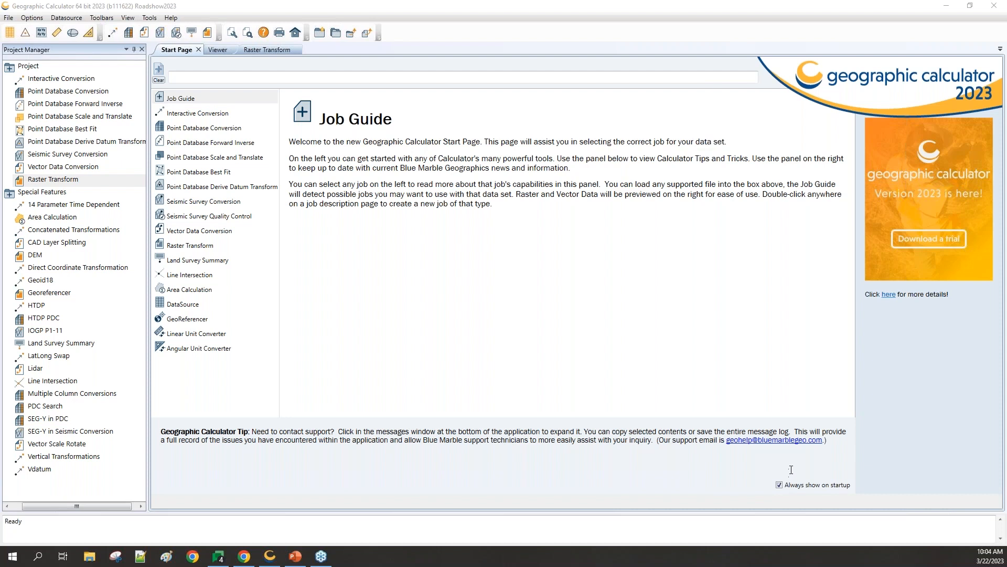
# View the Interactive Conversion job description and open the project's existing Interactive Conversion job
pyautogui.click(780, 485)
pyautogui.click(779, 485)
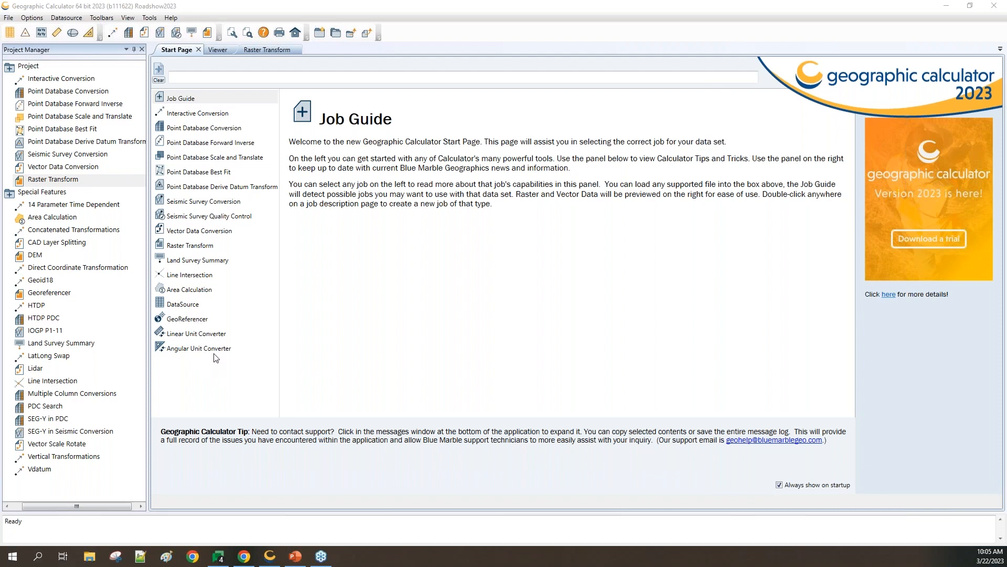
pyautogui.click(201, 117)
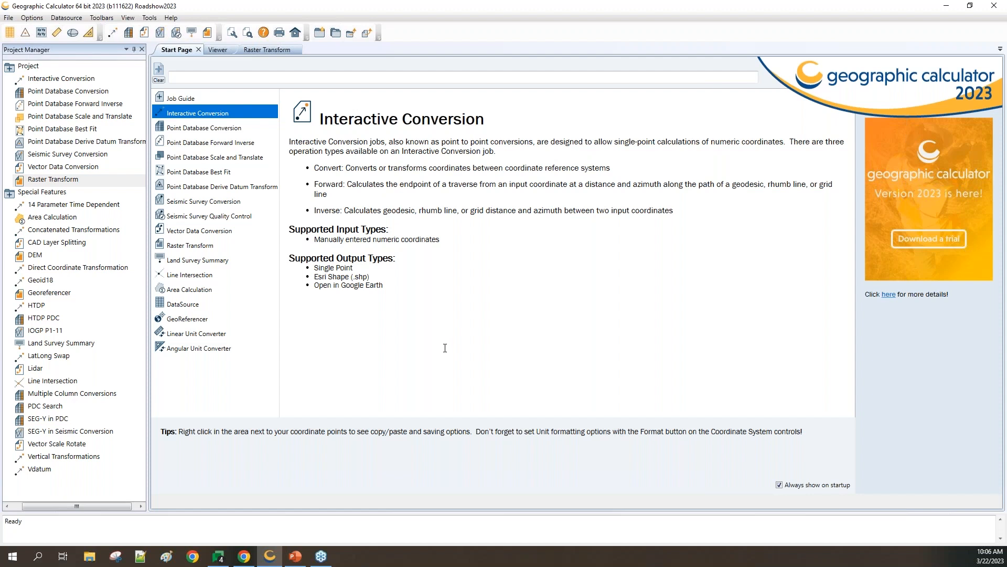
pyautogui.doubleClick(58, 79)
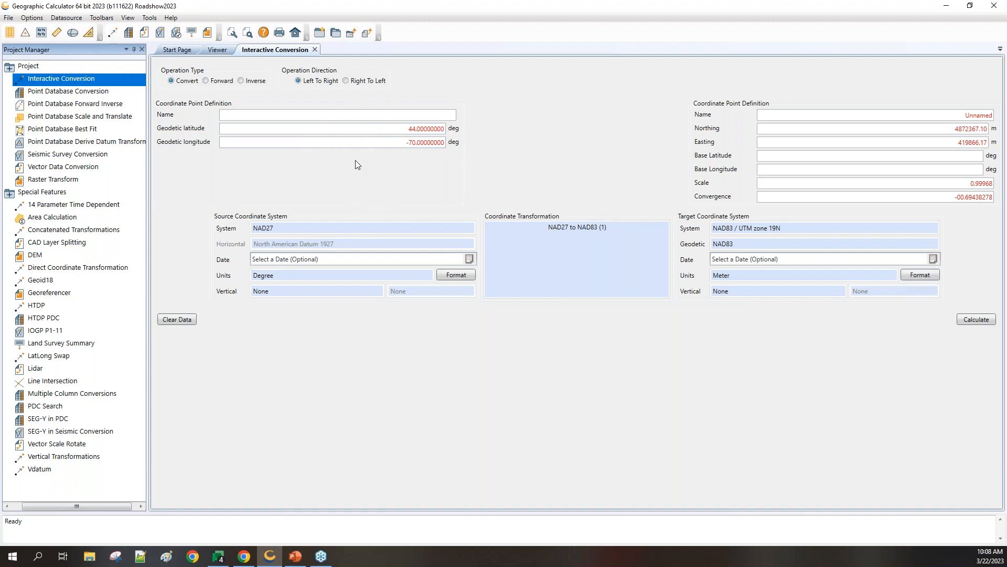
pyautogui.click(336, 83)
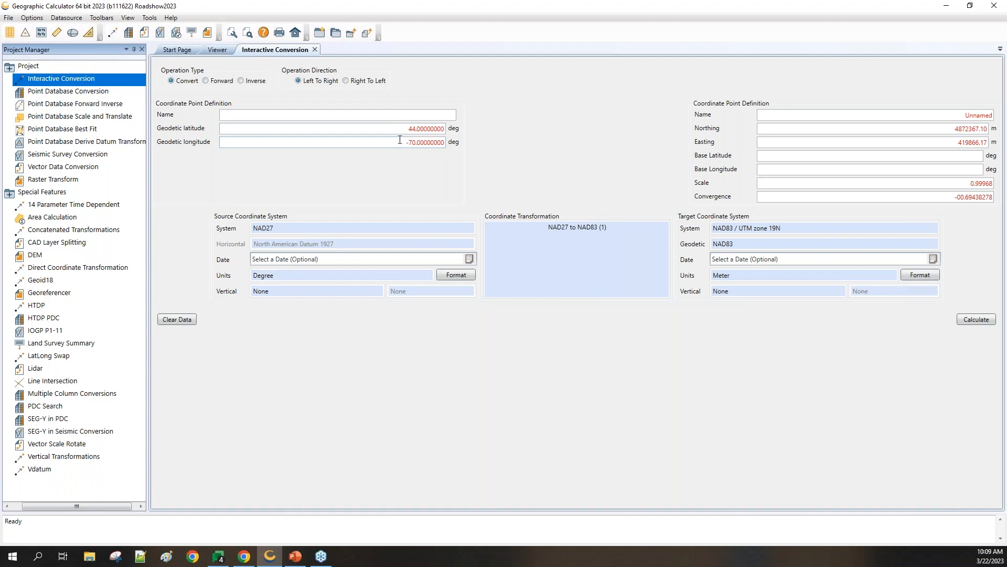
# Open the coordinate system selection for the conversion's source without limiting it by geographic area
pyautogui.doubleClick(343, 228)
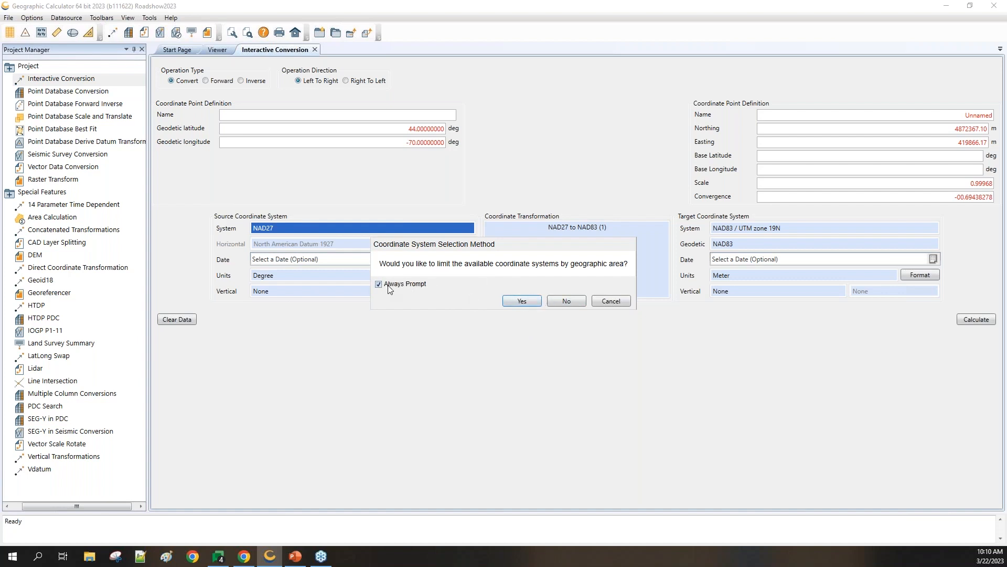
pyautogui.click(566, 301)
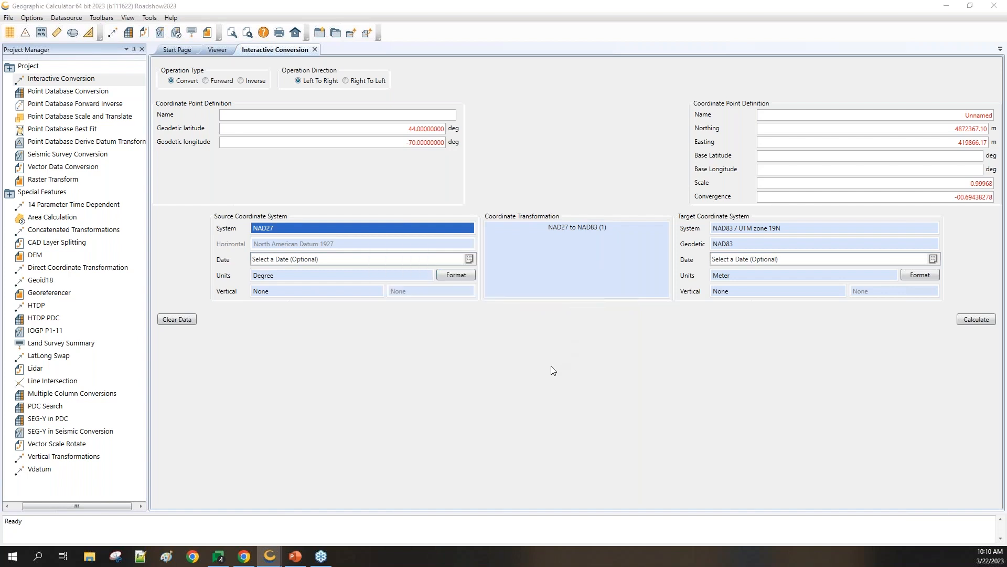
pyautogui.moveTo(0, 56); pyautogui.dragTo(588, 52)
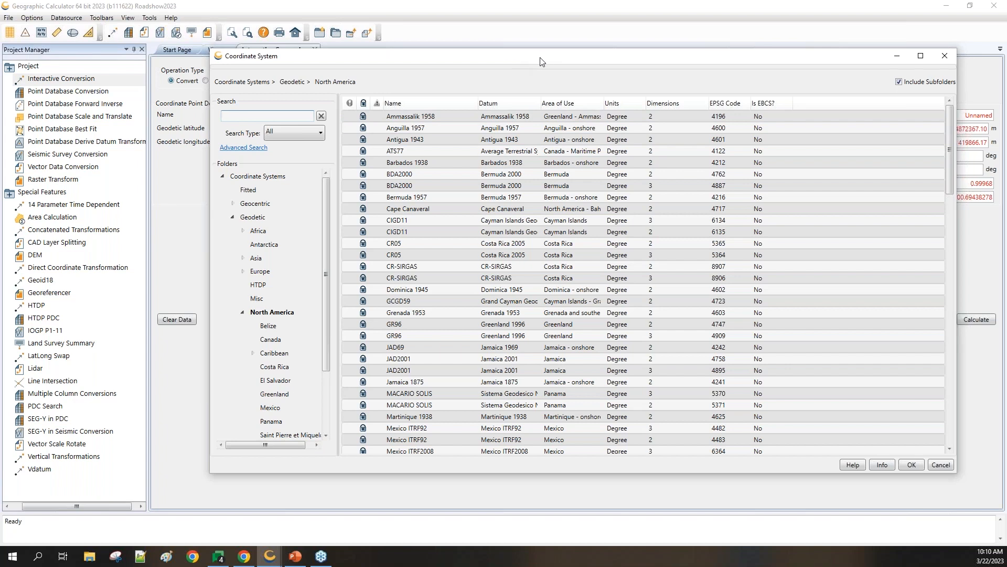
pyautogui.moveTo(549, 62); pyautogui.dragTo(518, 63)
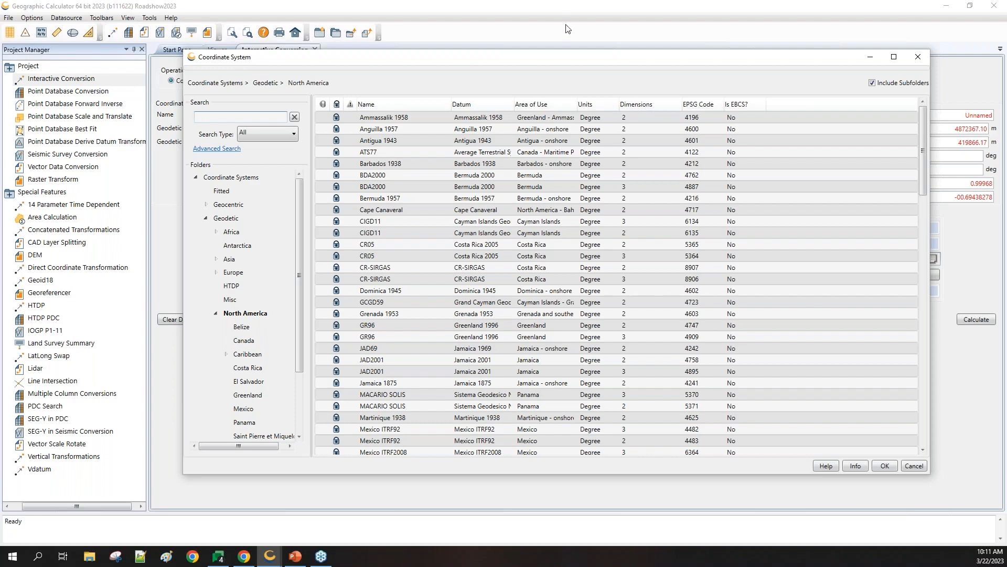
# Collapse the Geodetic folder and look through the Projected, Geocentric, Fitted and String coordinate system folders
pyautogui.click(206, 219)
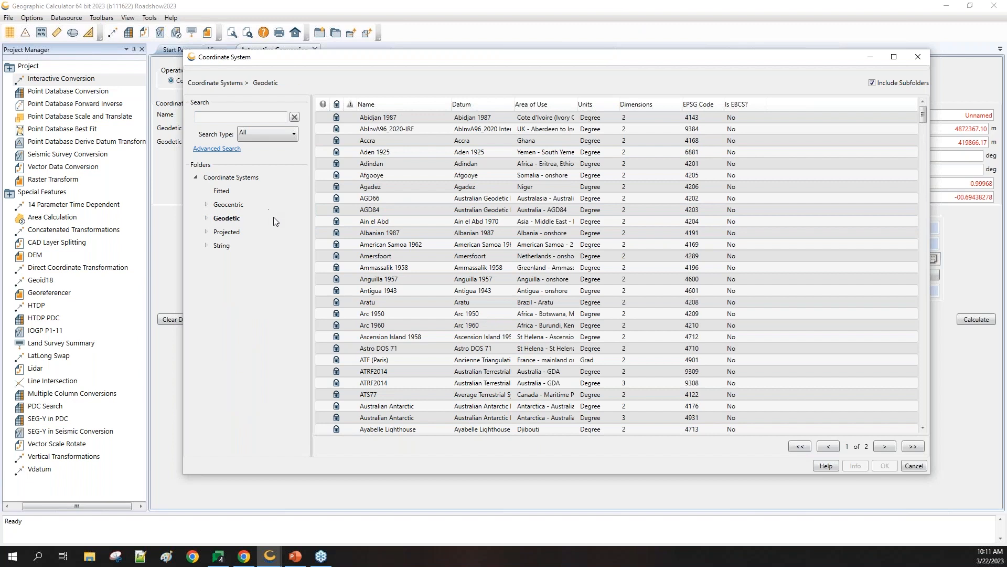
pyautogui.click(234, 232)
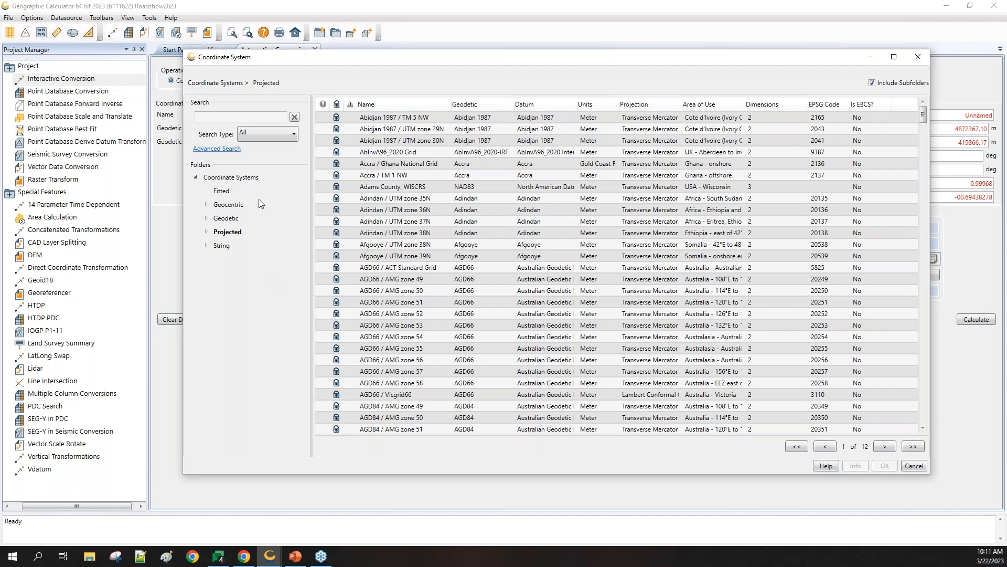
pyautogui.click(244, 208)
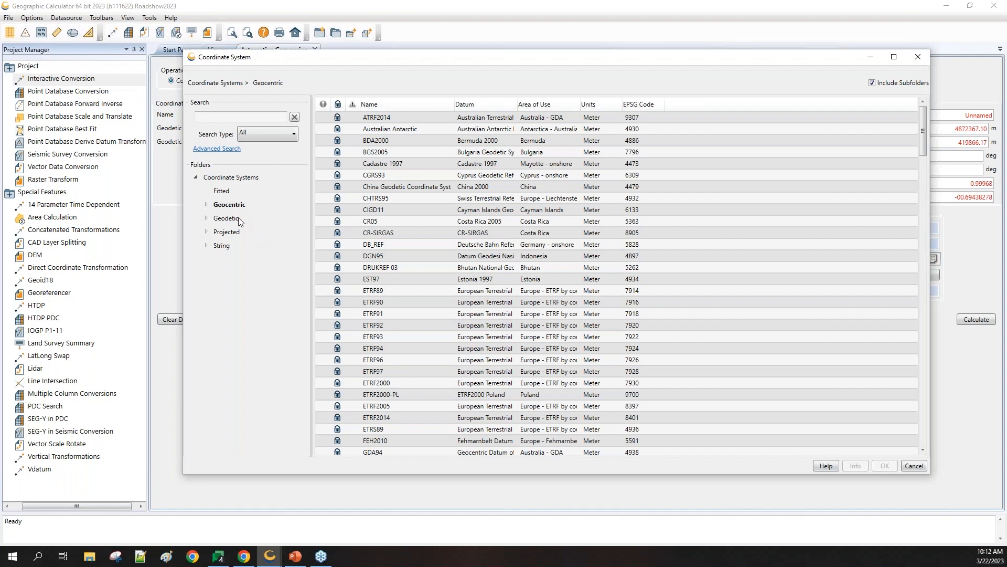
pyautogui.click(229, 191)
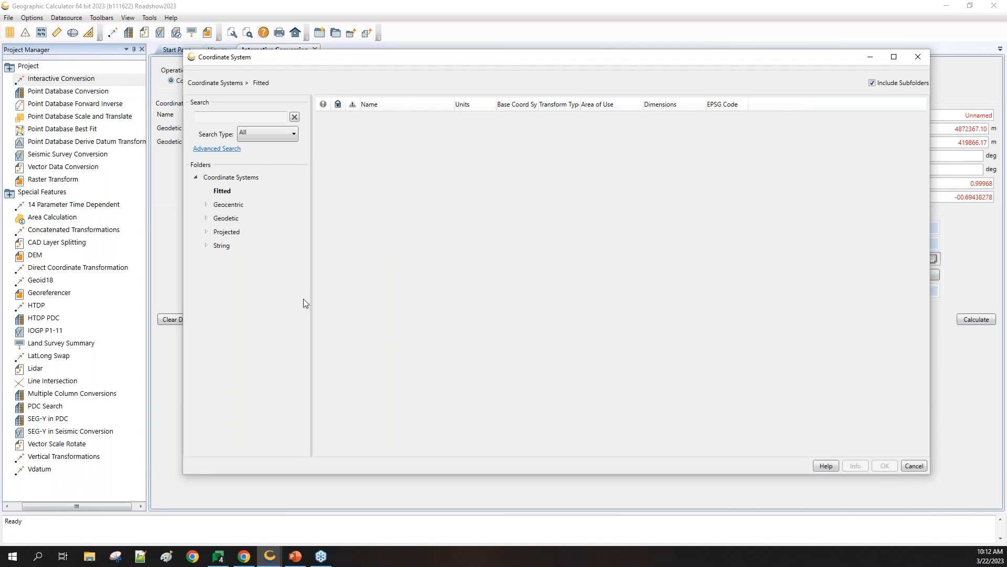
pyautogui.click(230, 246)
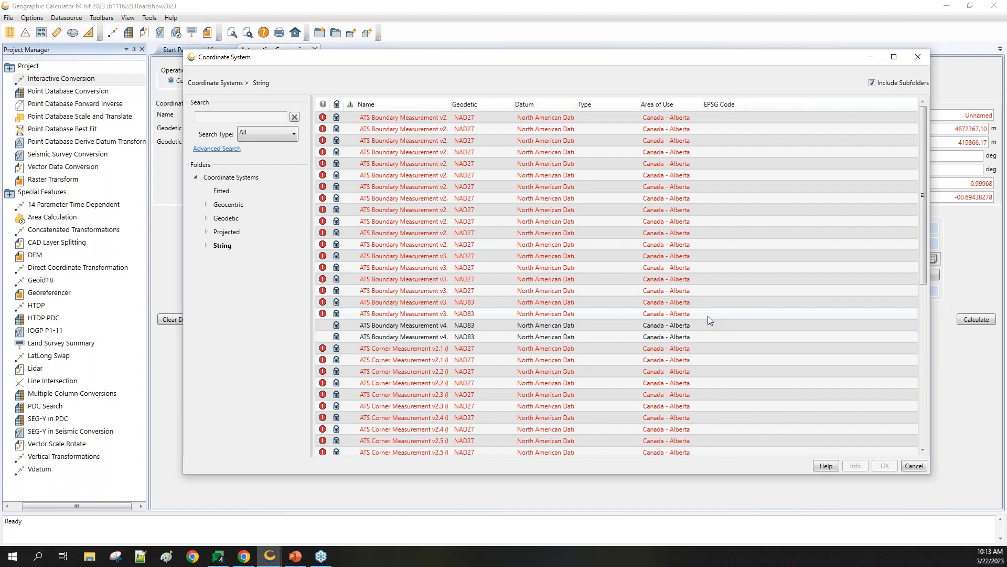
# List only the coordinate systems stored directly in the Geodetic folder's Africa and North America folders, excluding subfolders
pyautogui.click(206, 219)
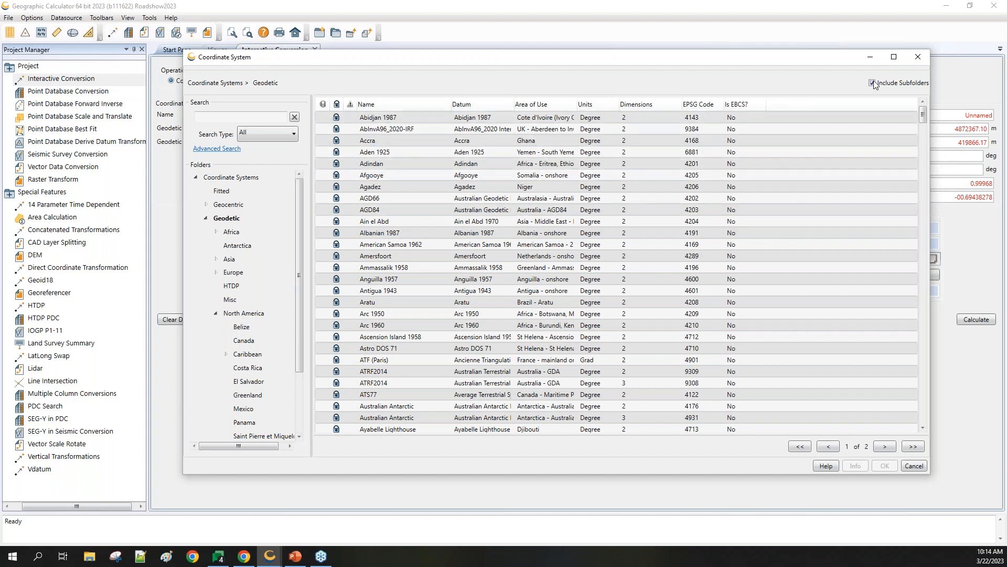
pyautogui.press('ctrl')
pyautogui.press('ctrl')
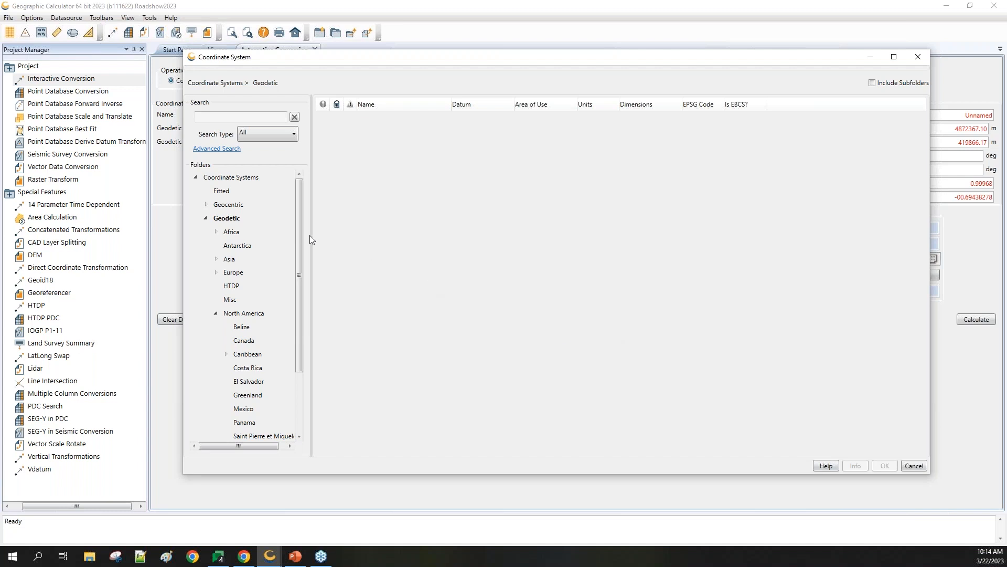
pyautogui.click(231, 234)
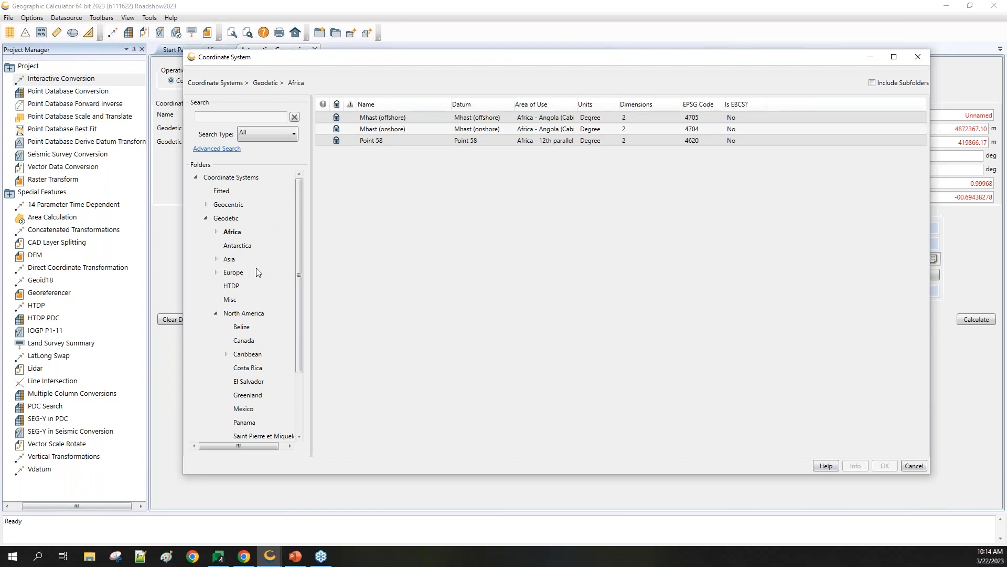
pyautogui.click(244, 315)
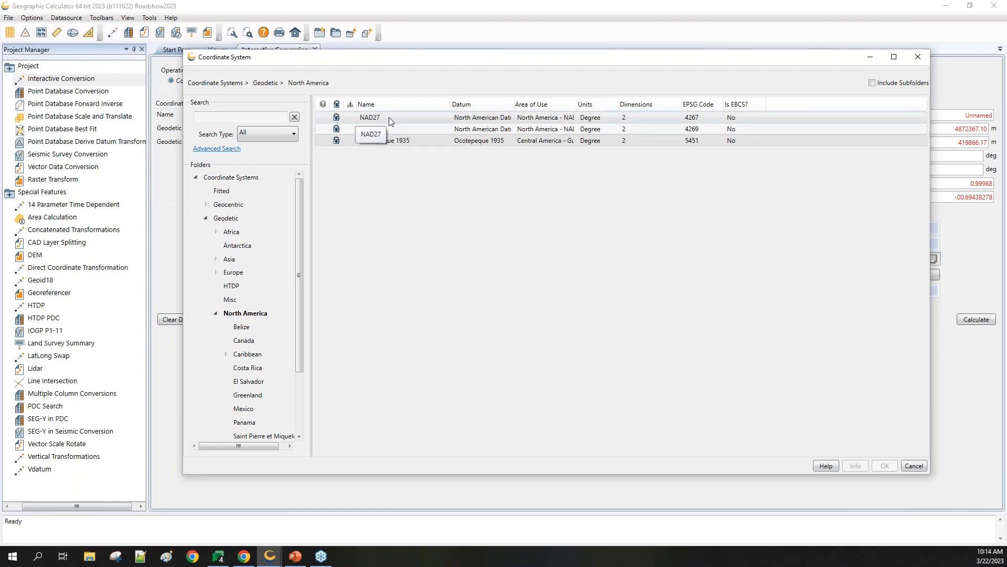
# Compare the North America list with and without its subfolders, and select the NAD27 geodetic system with subfolders excluded
pyautogui.click(872, 83)
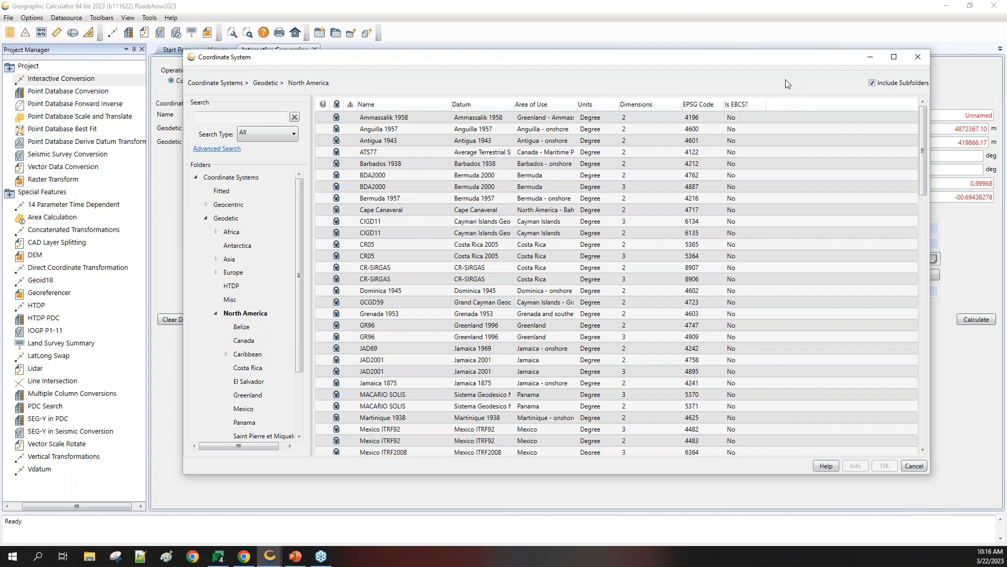
pyautogui.click(875, 83)
pyautogui.click(373, 118)
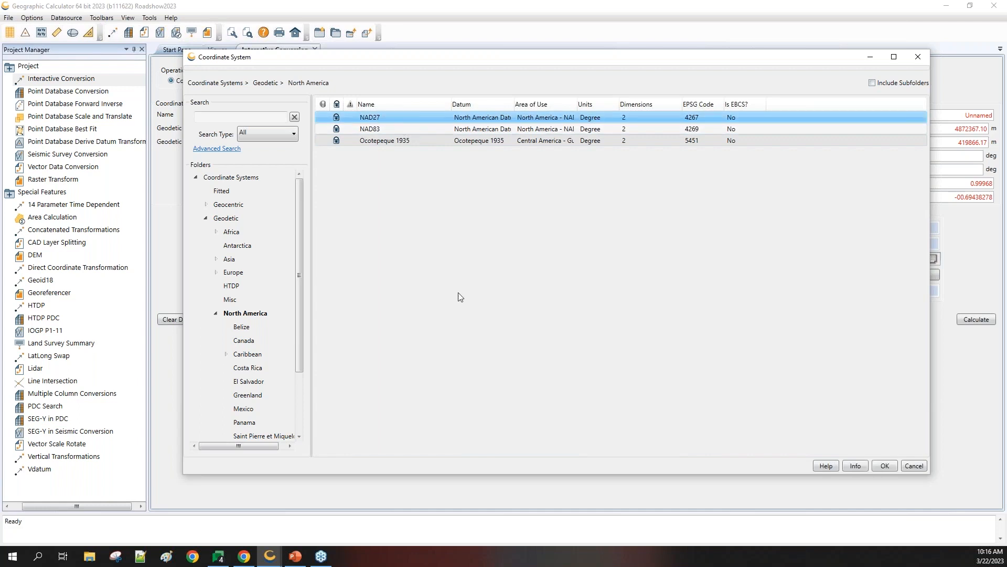
# View the definition of the NAD27 coordinate system, examining its identifiers, remarks and details
pyautogui.rightClick(384, 117)
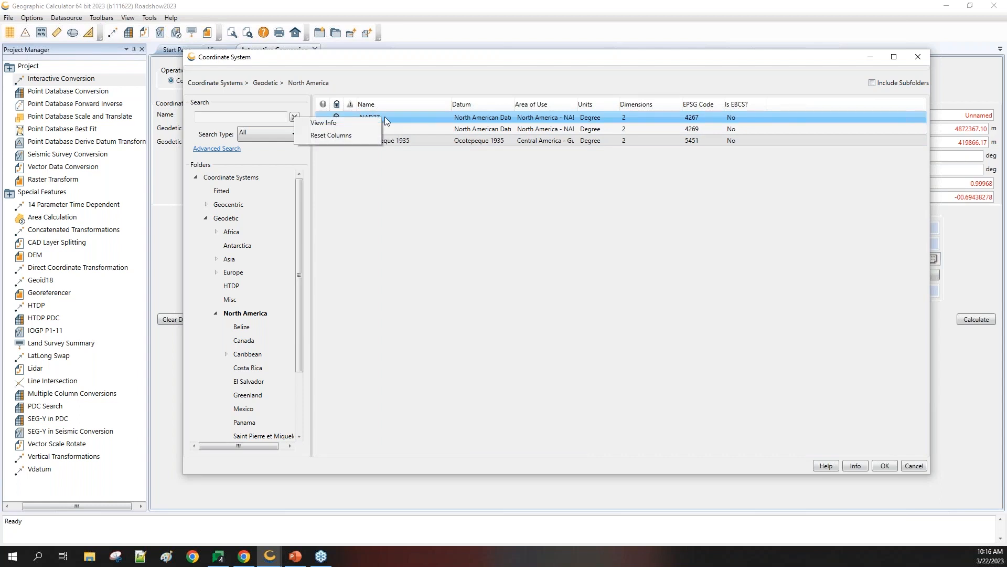
pyautogui.click(337, 126)
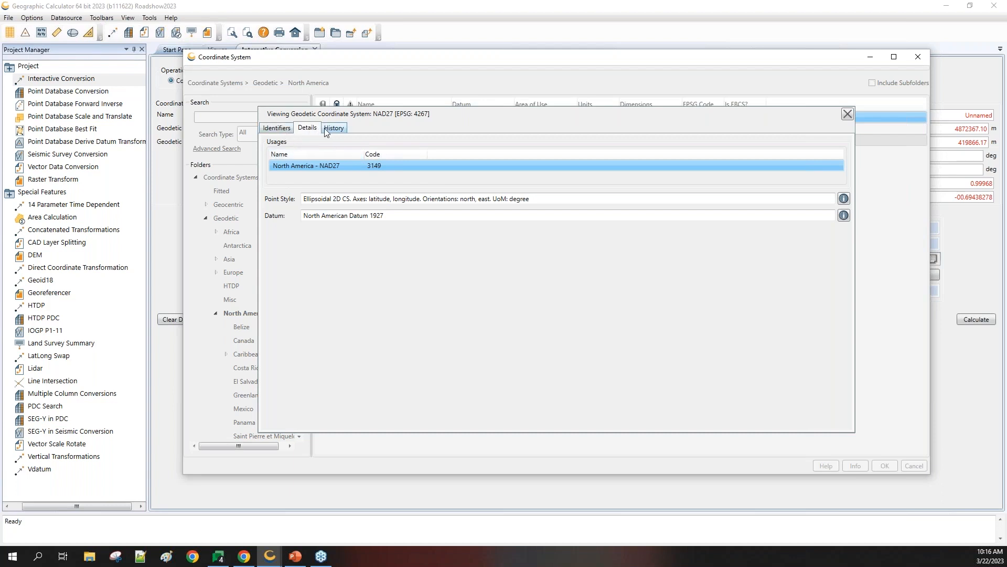
pyautogui.click(280, 130)
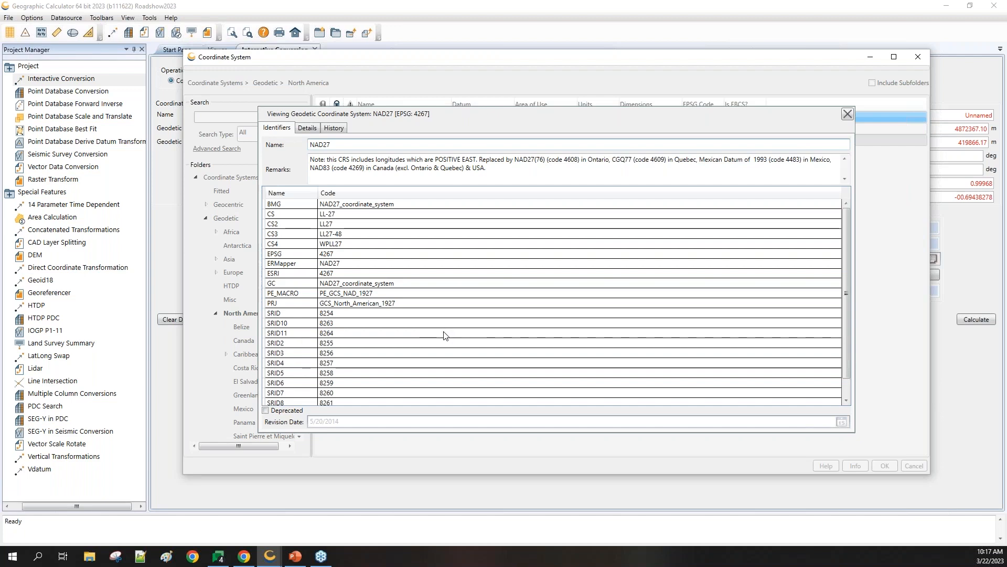
pyautogui.click(493, 167)
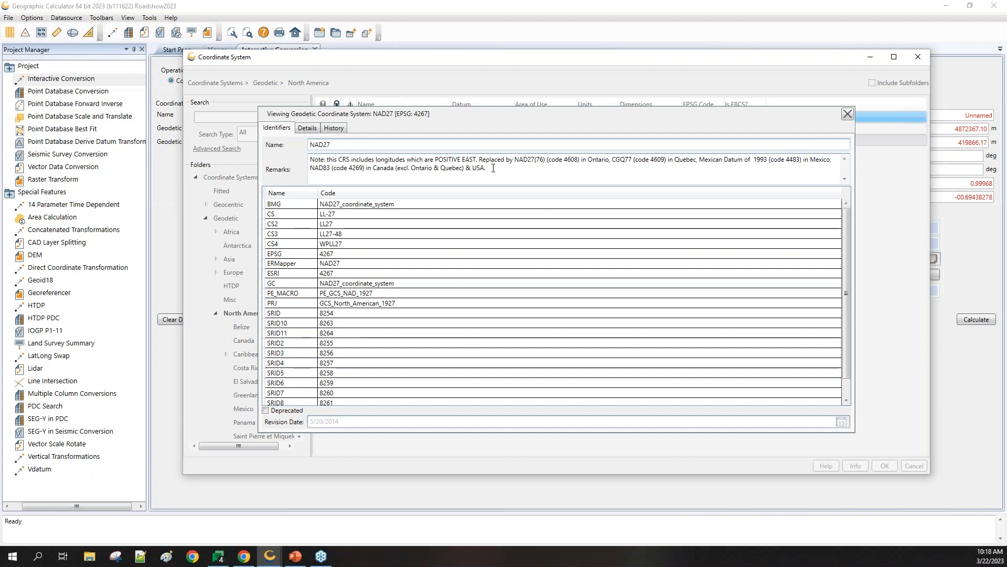
pyautogui.click(309, 128)
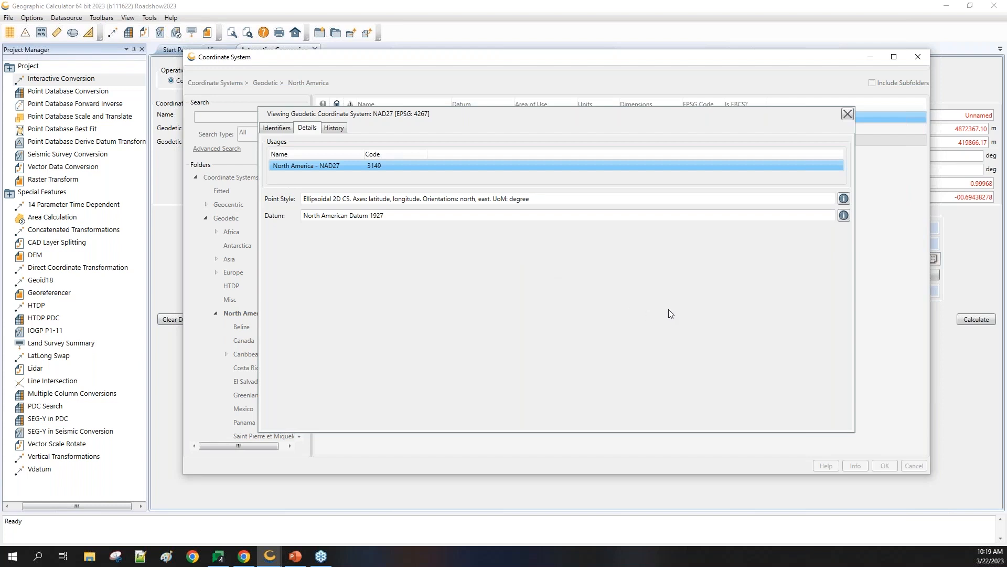
# Examine the North American Datum 1927 and its Clarke 1866 ellipsoid, and apply NAD27 as the source coordinate system
pyautogui.click(843, 215)
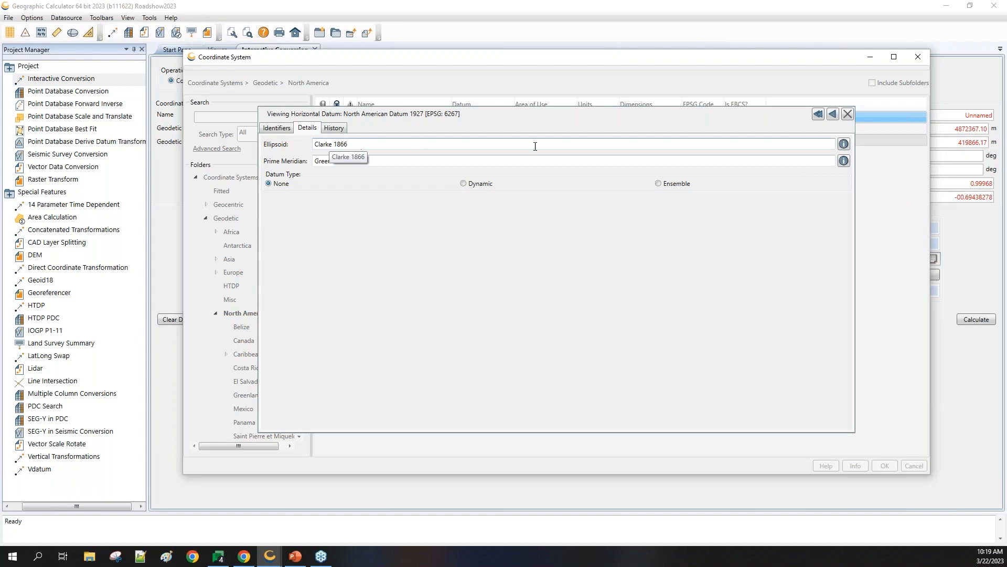
pyautogui.click(843, 144)
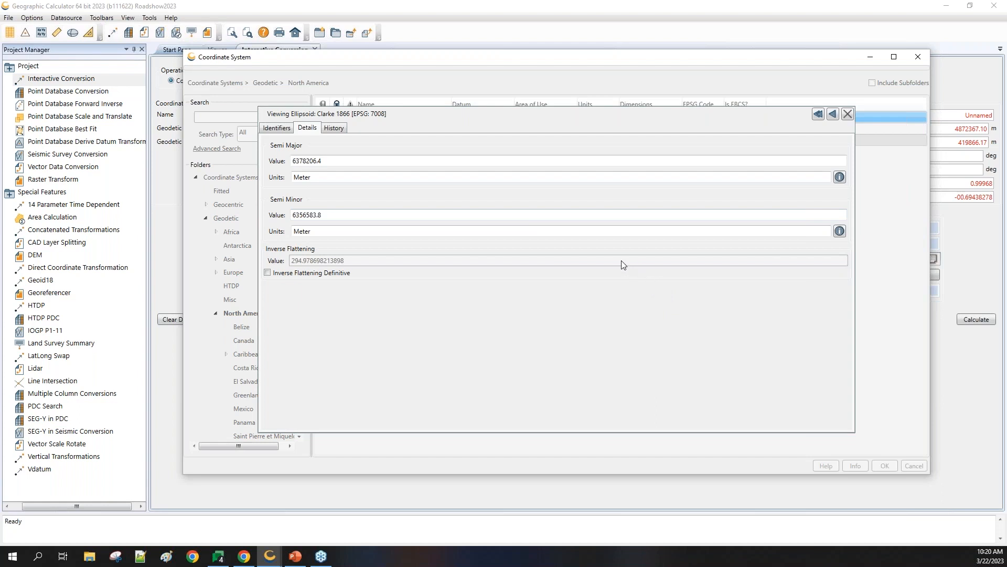
pyautogui.click(278, 128)
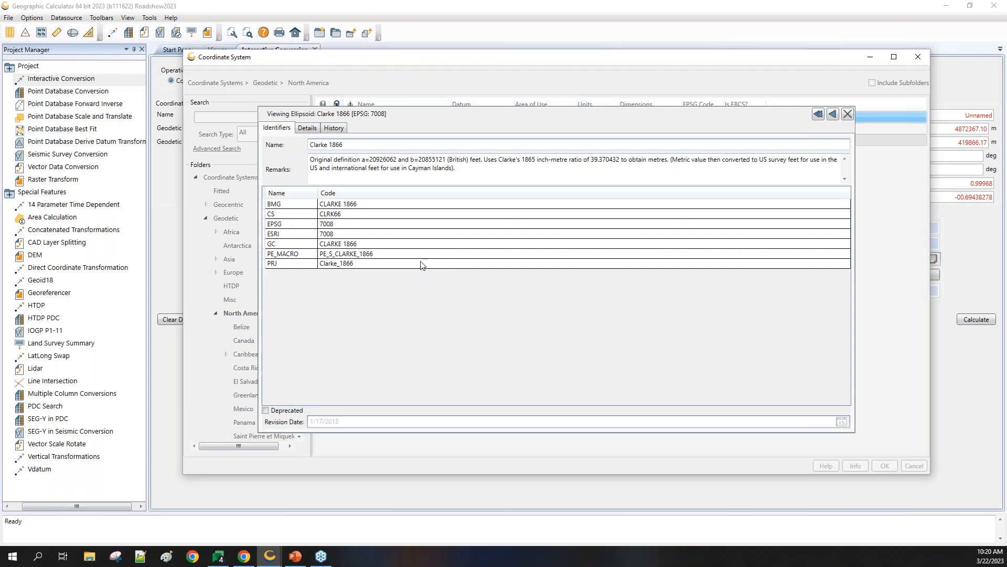
pyautogui.click(848, 114)
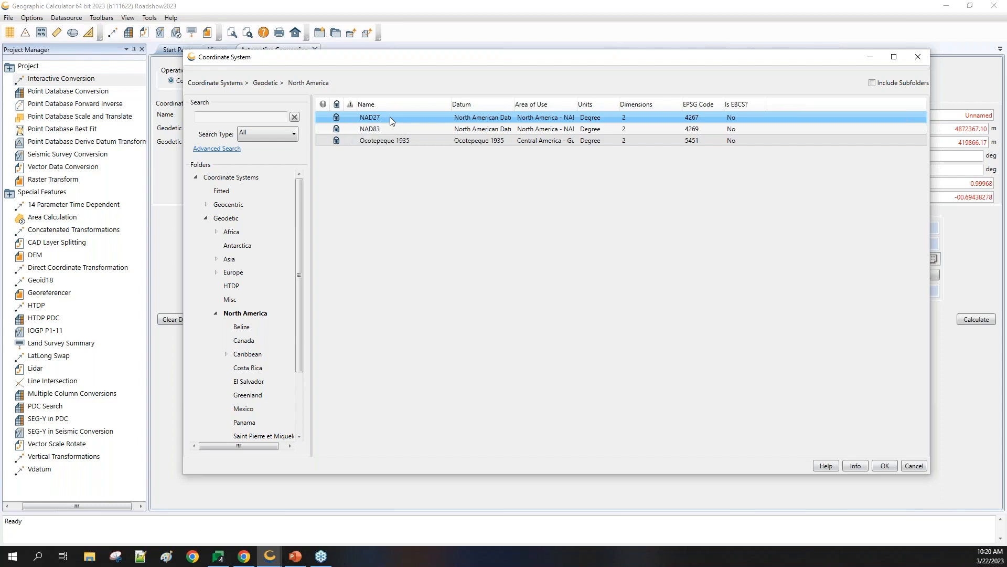
pyautogui.click(885, 466)
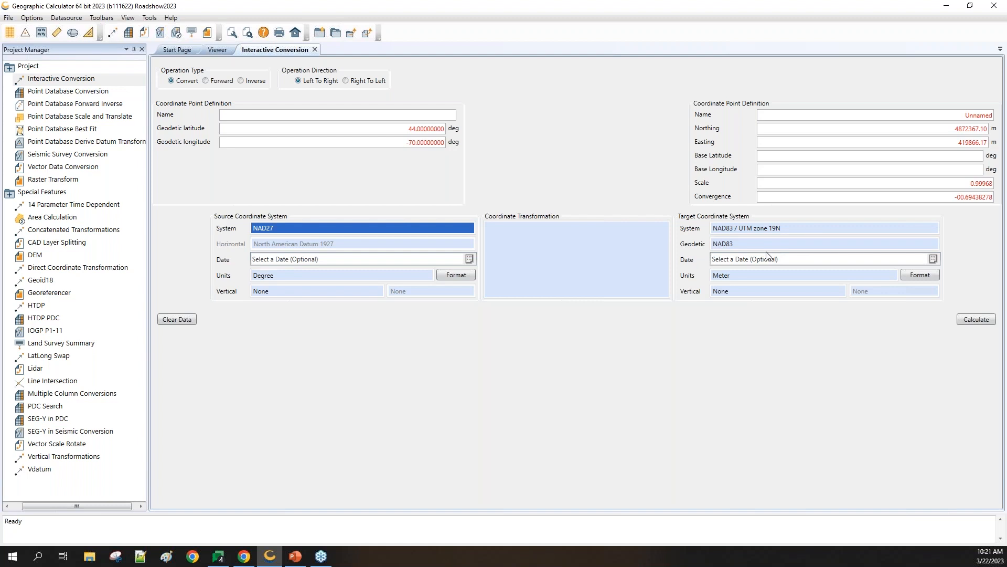
# Open the target coordinate system selection without an area limit and view the definition details of NAD83 / UTM zone 19N
pyautogui.doubleClick(807, 228)
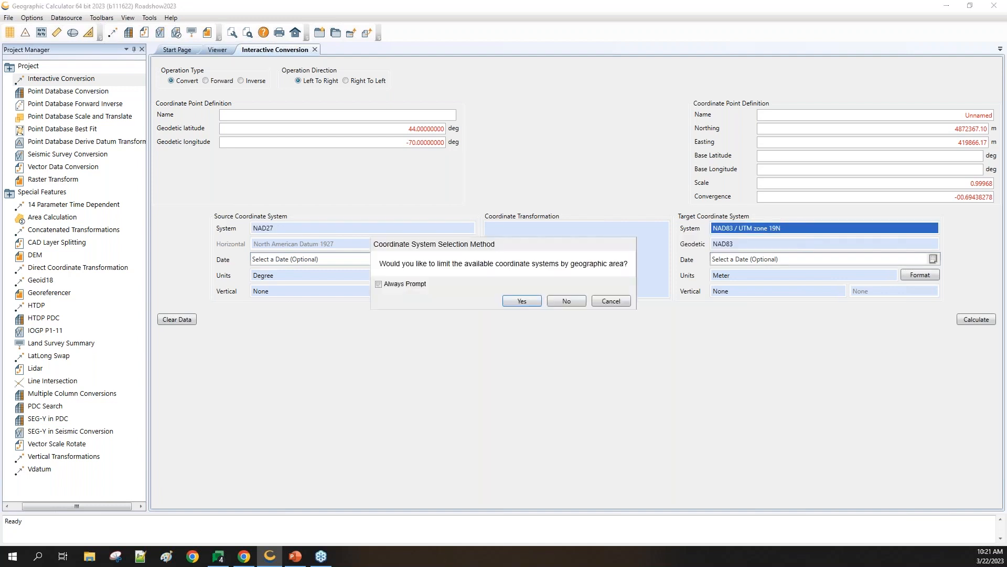
pyautogui.click(562, 302)
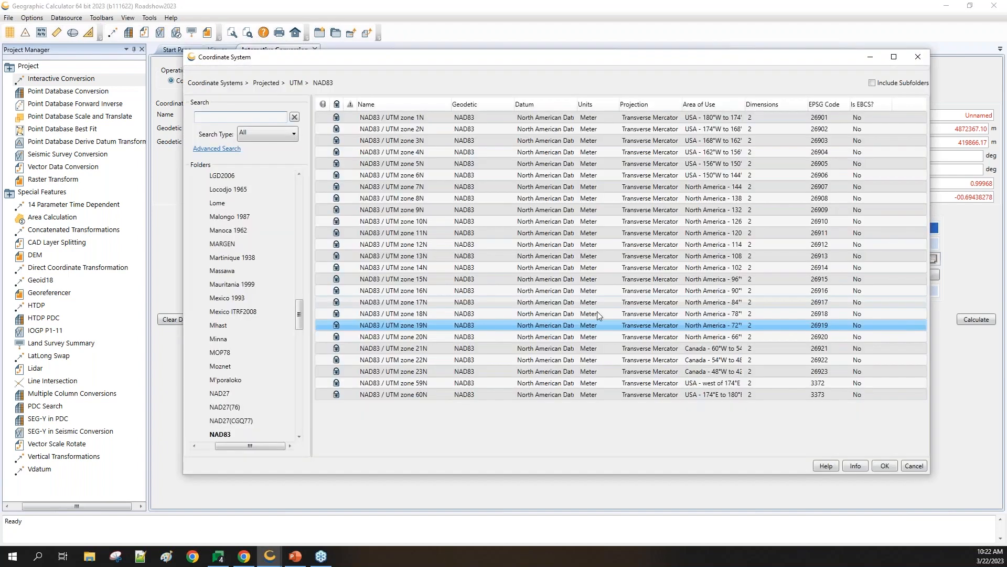
pyautogui.moveTo(300, 313); pyautogui.dragTo(281, 299)
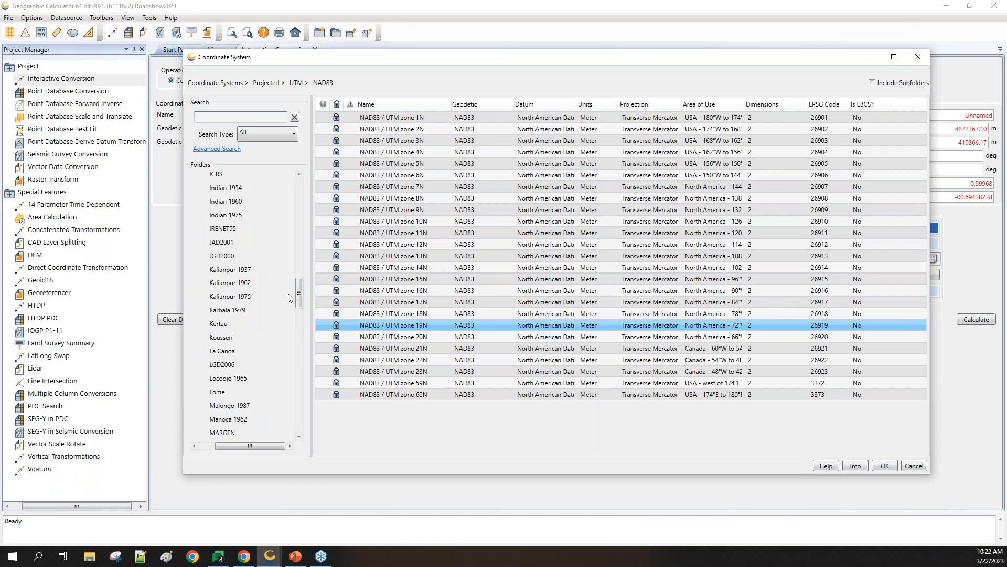
pyautogui.moveTo(298, 287); pyautogui.dragTo(297, 329)
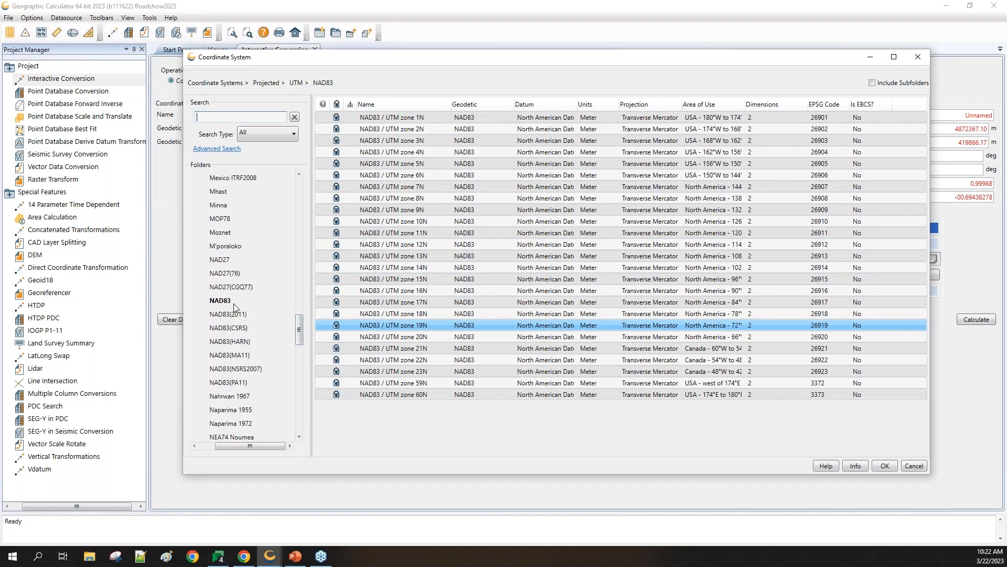
pyautogui.rightClick(435, 324)
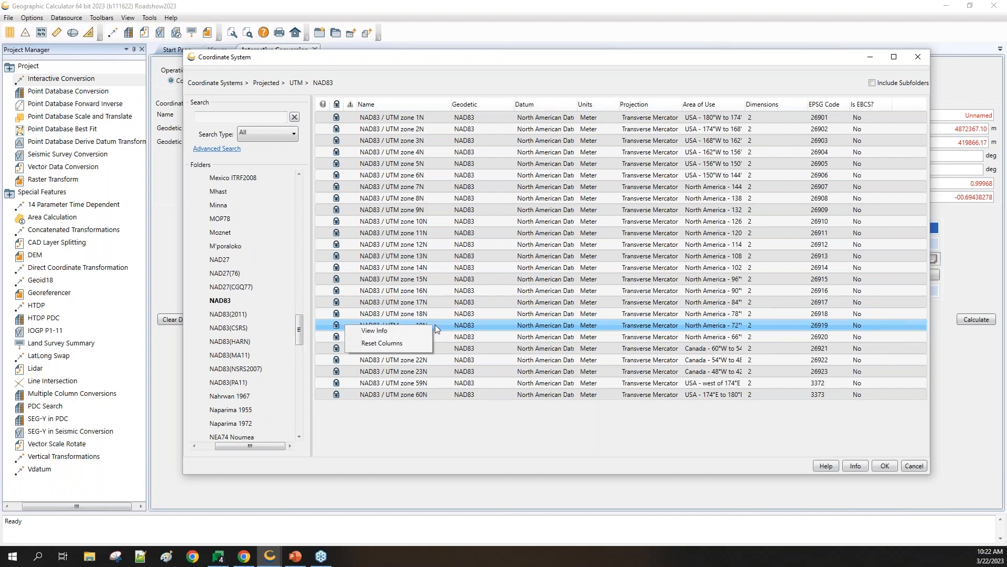
pyautogui.click(404, 332)
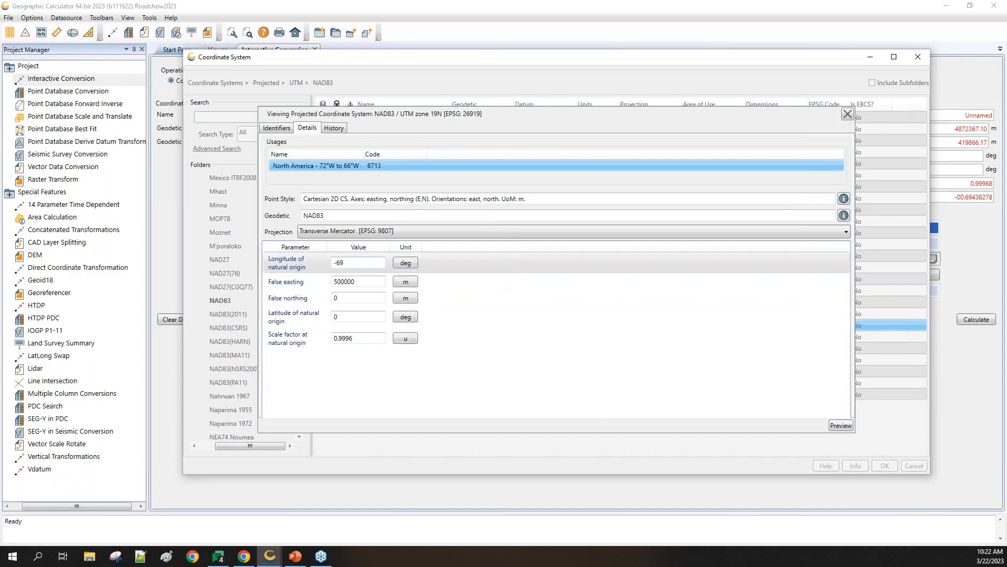
# Close the definition view and apply NAD83 / UTM zone 19N as the target coordinate system
pyautogui.click(848, 114)
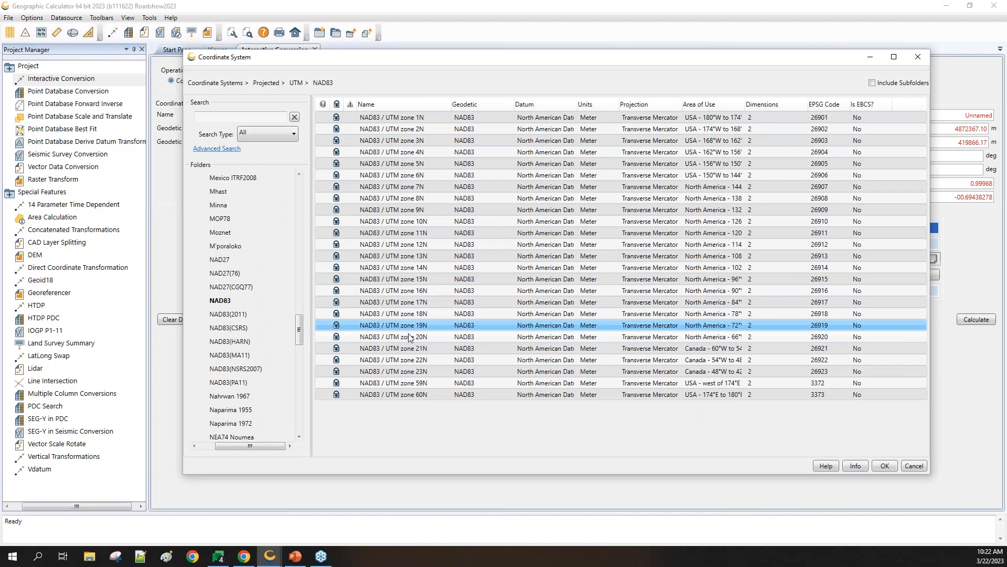
pyautogui.click(885, 466)
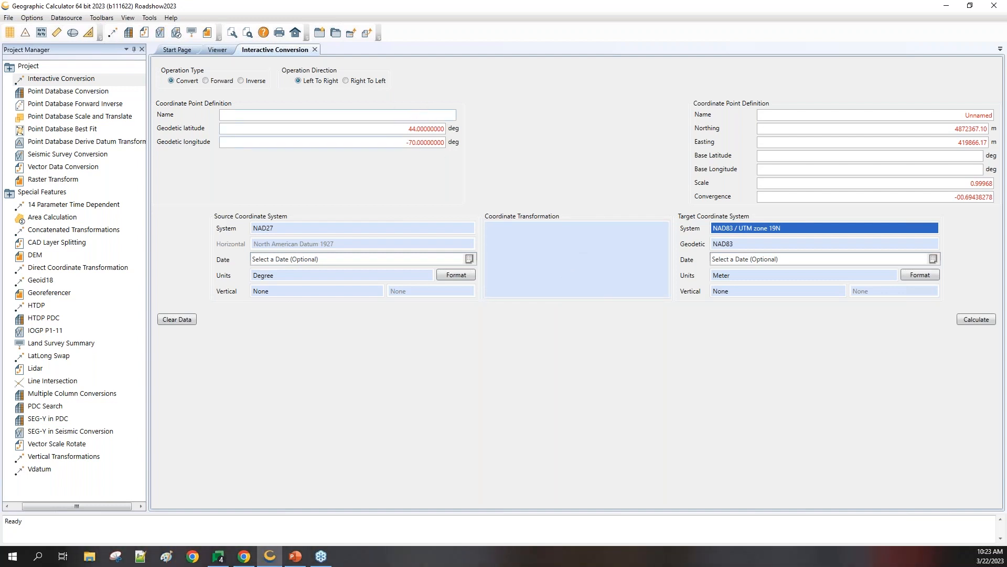
# Open the horizontal transformation selection and show the coverage of NAD27 to NAD83 (1) in the Datum, North America, United States folder
pyautogui.doubleClick(565, 234)
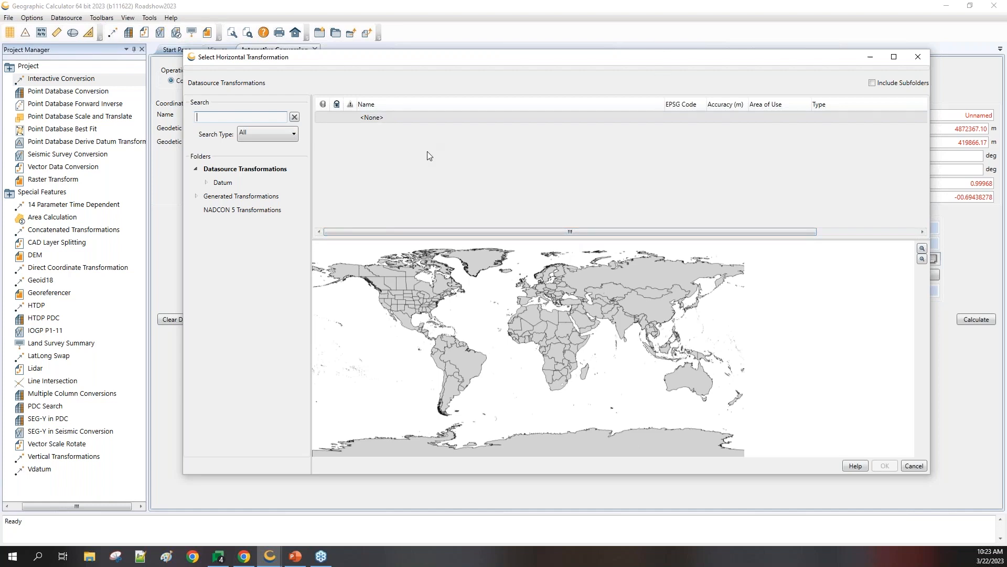
pyautogui.doubleClick(222, 183)
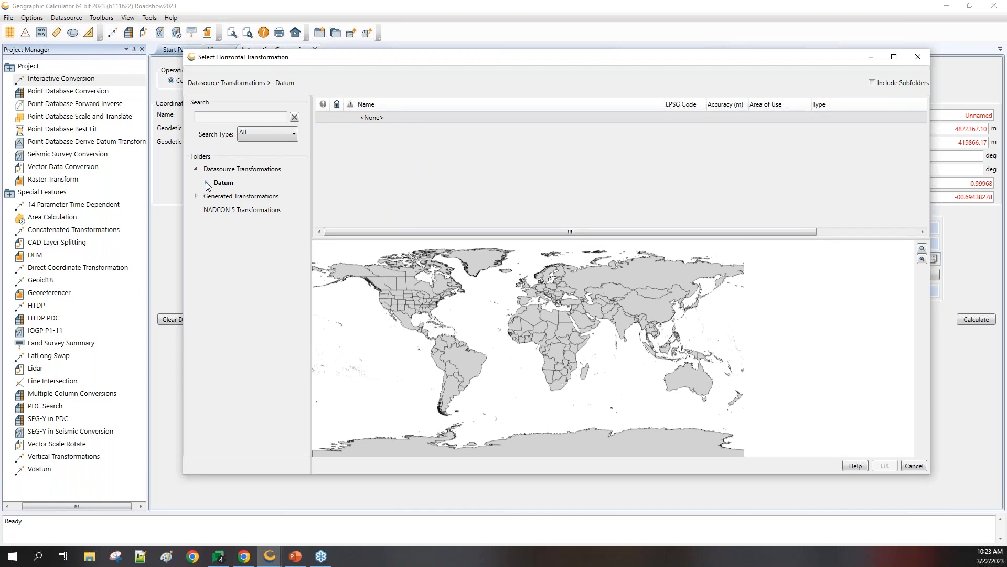
pyautogui.click(236, 199)
pyautogui.click(217, 196)
pyautogui.click(246, 211)
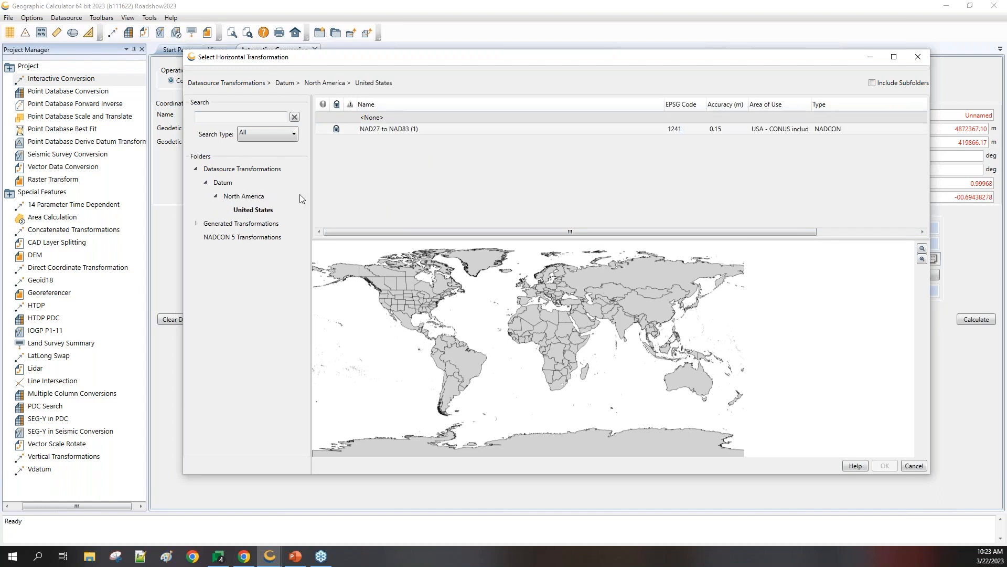
pyautogui.click(385, 130)
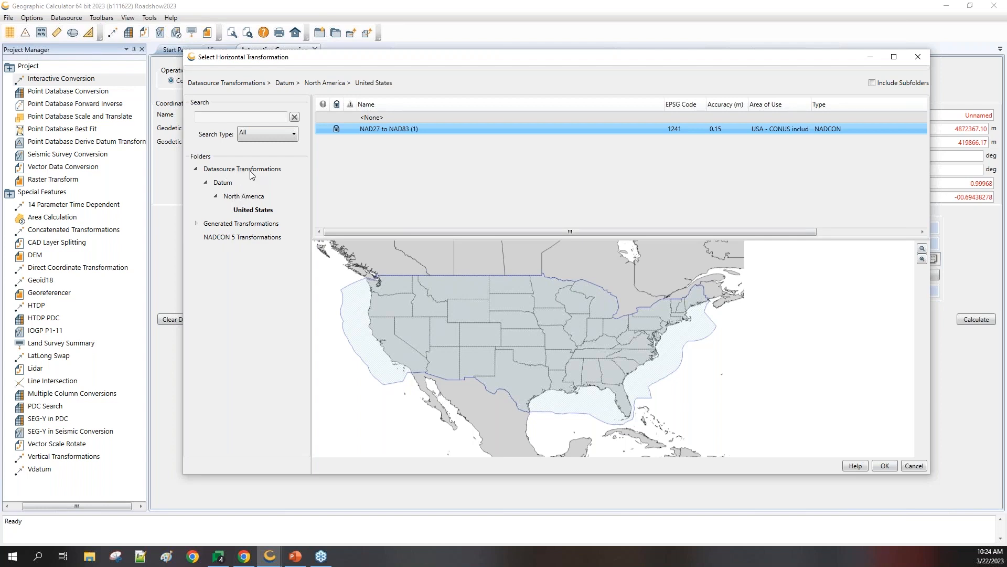
# View the definition details of the NAD27 to NAD83 (1) datum transformation, including its method and grid files
pyautogui.rightClick(391, 131)
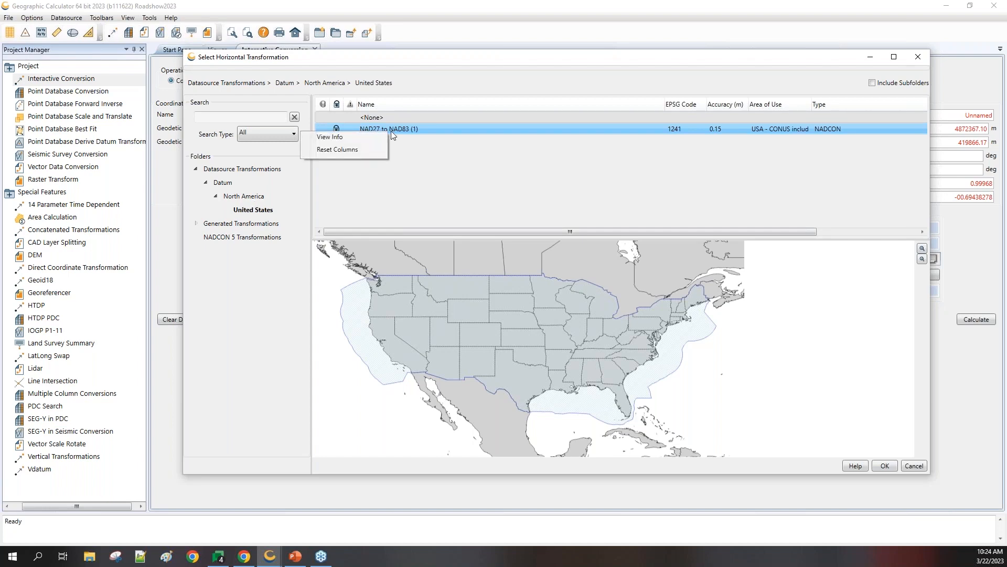
pyautogui.click(338, 138)
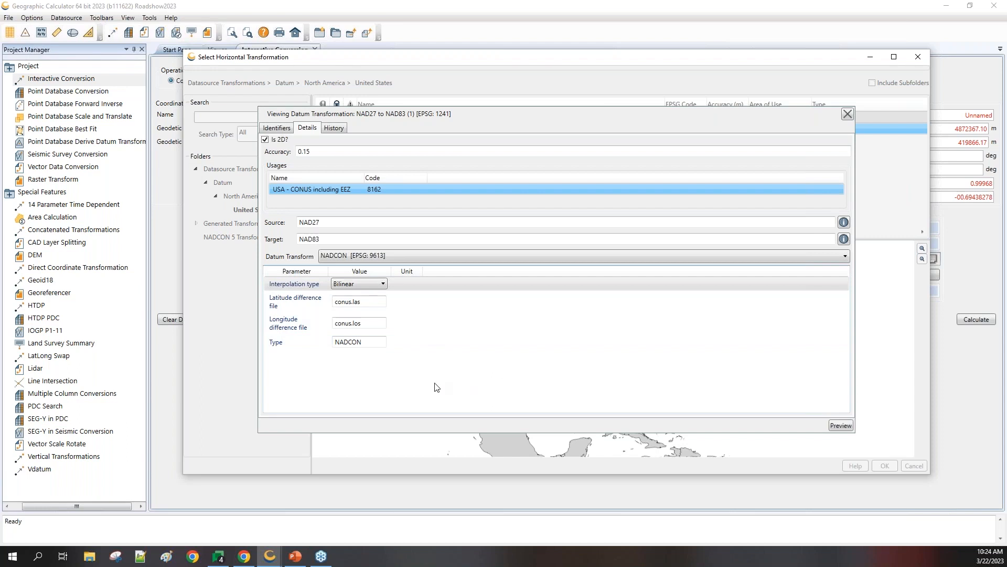
pyautogui.click(848, 114)
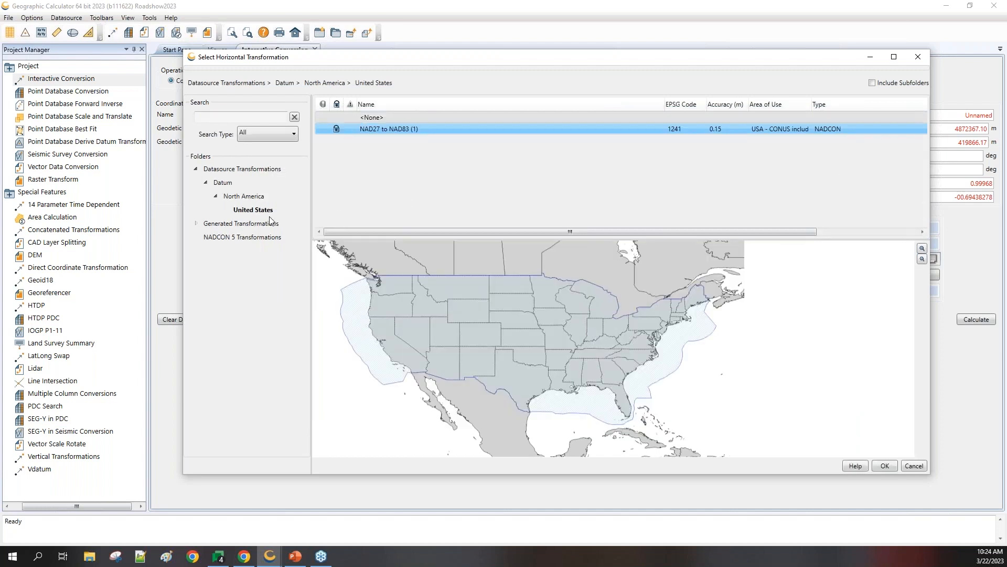
# Browse the generated transformations via WGS 84 and list the Geocentric Translation->Geocentric Translation options, widening the folder list to read them
pyautogui.click(195, 223)
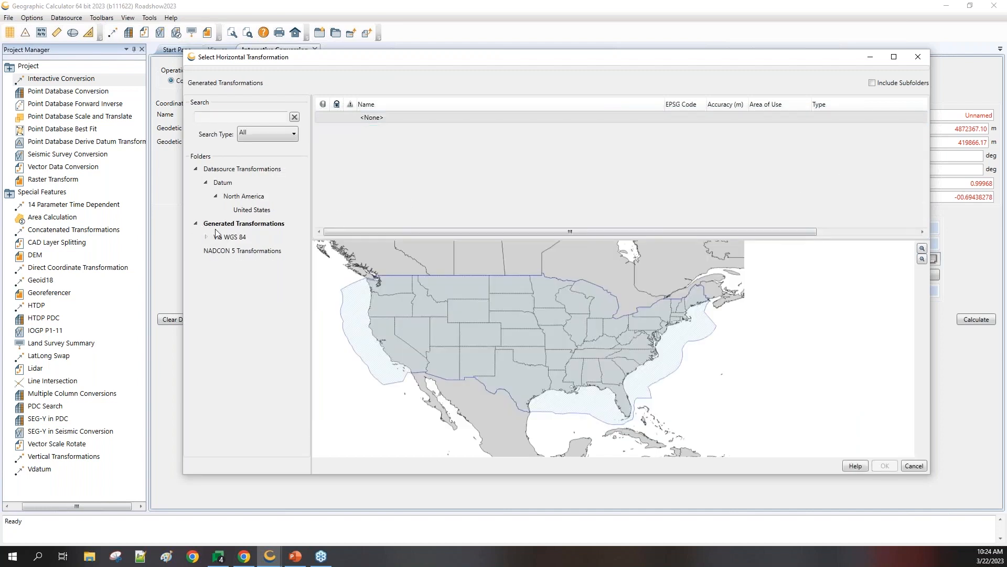
pyautogui.click(206, 237)
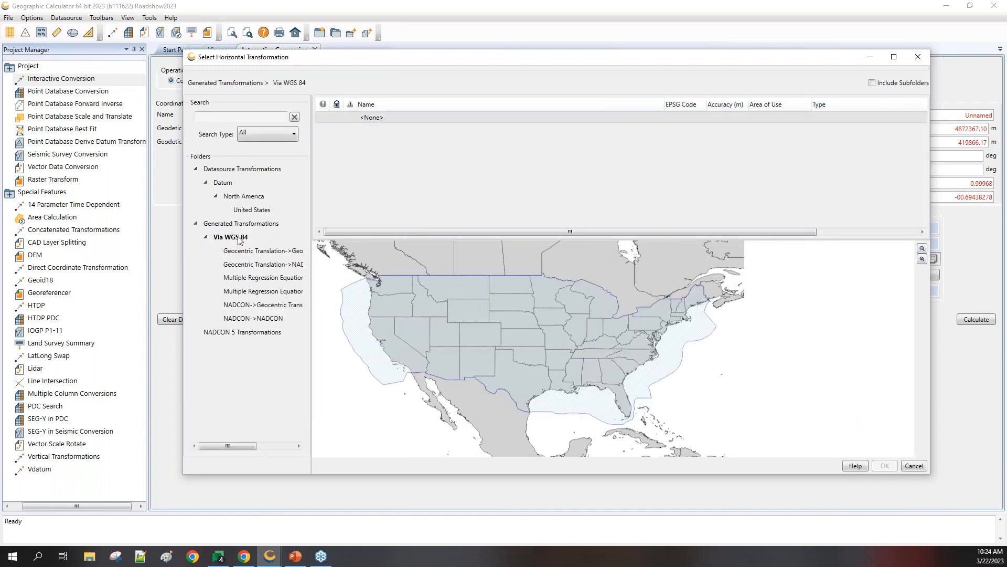
pyautogui.moveTo(313, 246); pyautogui.dragTo(360, 250)
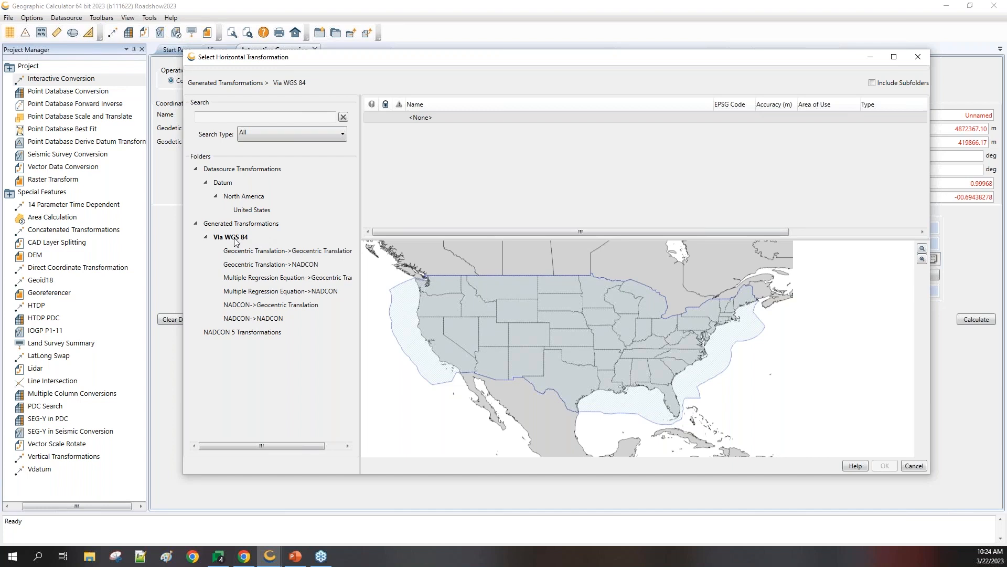
pyautogui.click(289, 252)
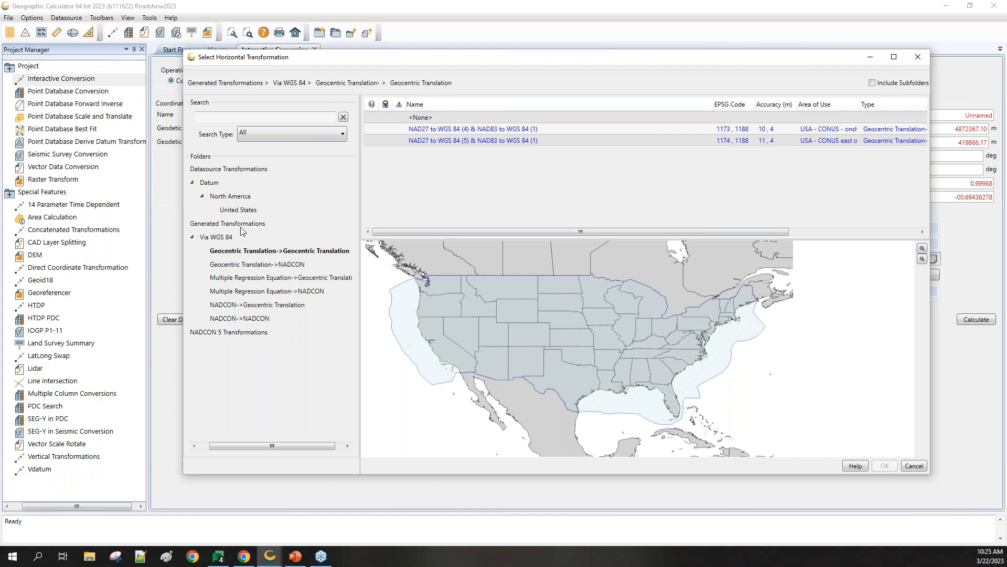
# Compare the NADCON 5 and United States transformations, and apply the NADCON 5 North American Datum 1927 to 1983 transformation for Continental U.S
pyautogui.click(215, 332)
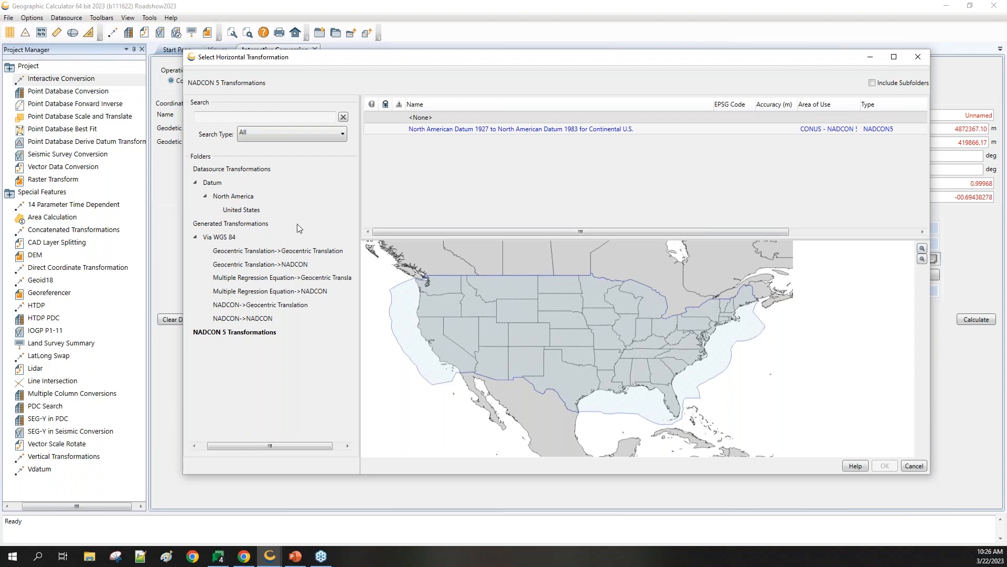
pyautogui.click(242, 211)
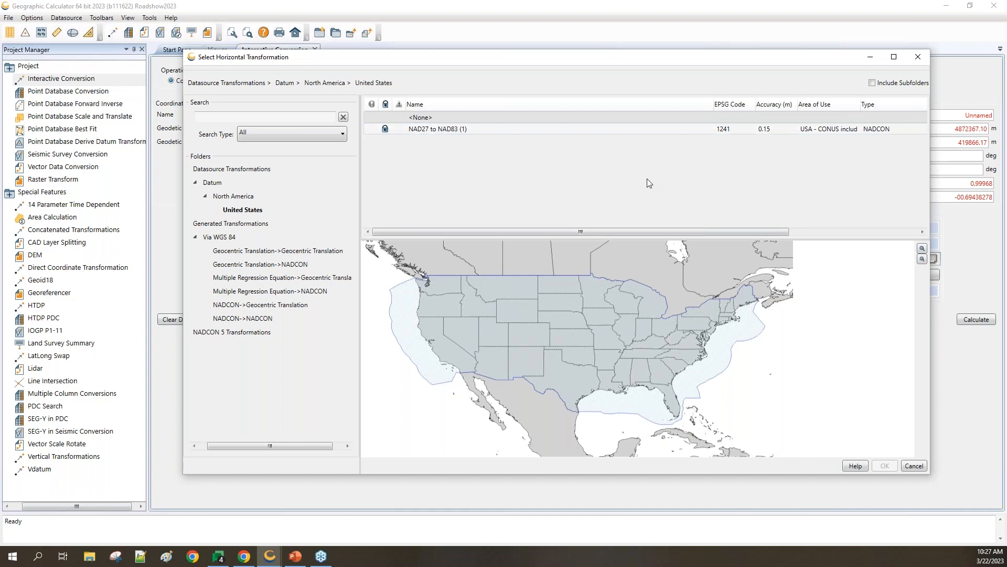
pyautogui.click(232, 333)
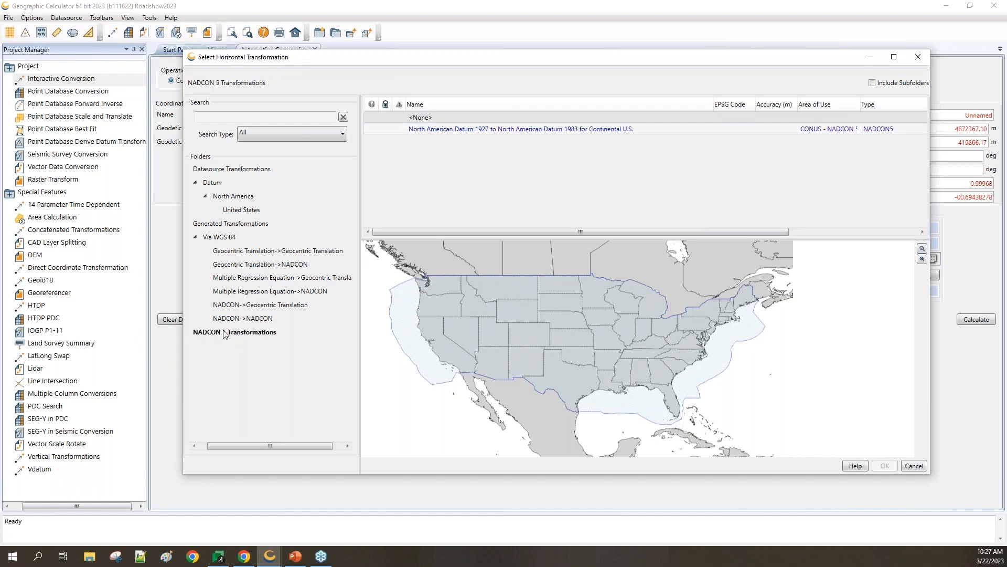
pyautogui.doubleClick(538, 129)
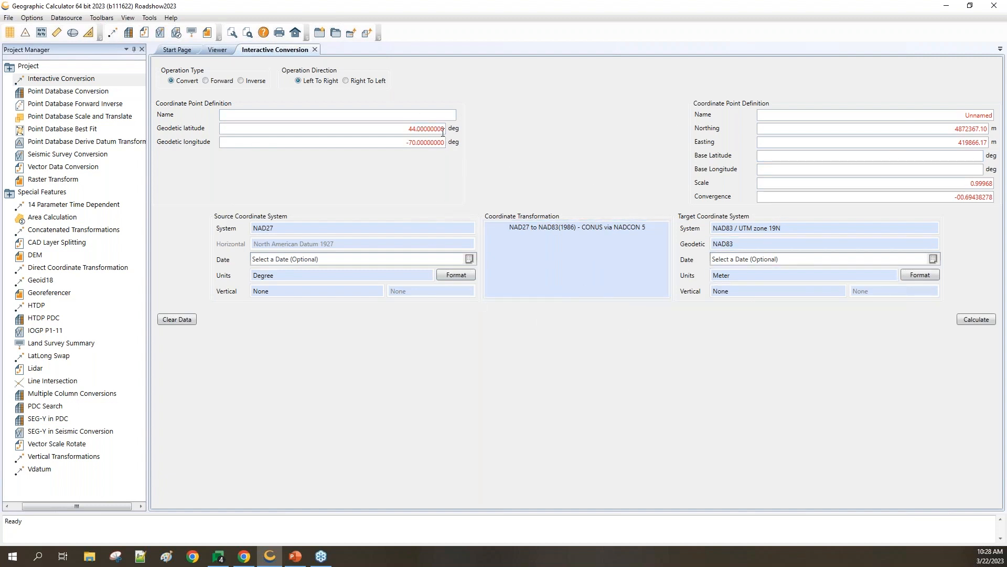
# Calculate the point conversion from NAD27 to NAD83 / UTM zone 19N
pyautogui.click(980, 322)
pyautogui.click(977, 321)
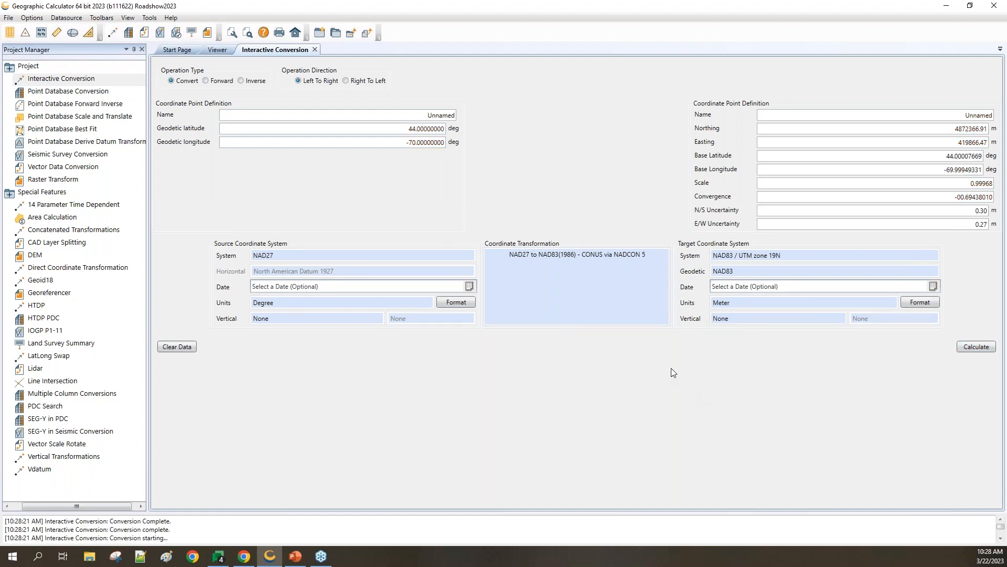
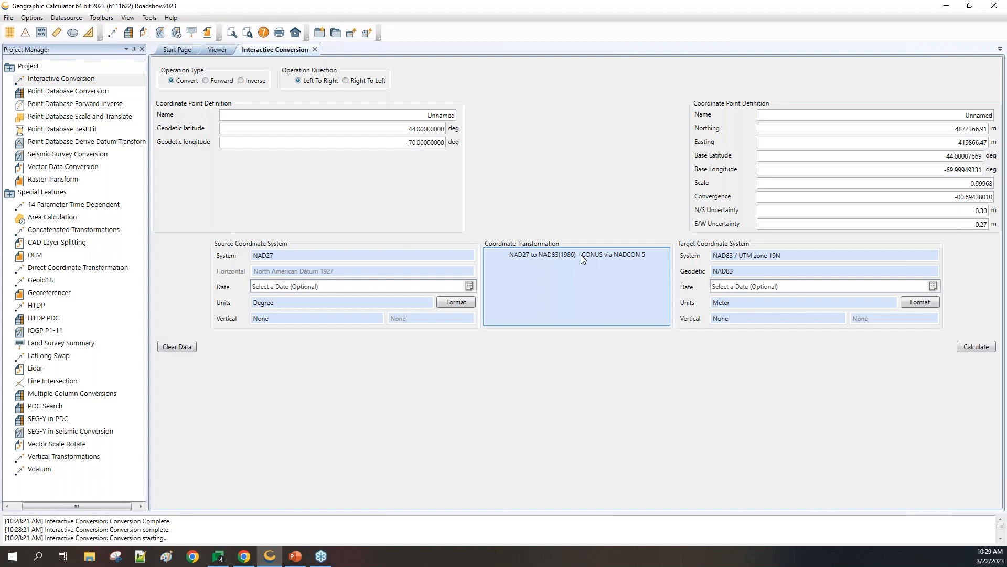
# Review the actions available for the converted point, and preview the printable interactive conversion report
pyautogui.rightClick(733, 129)
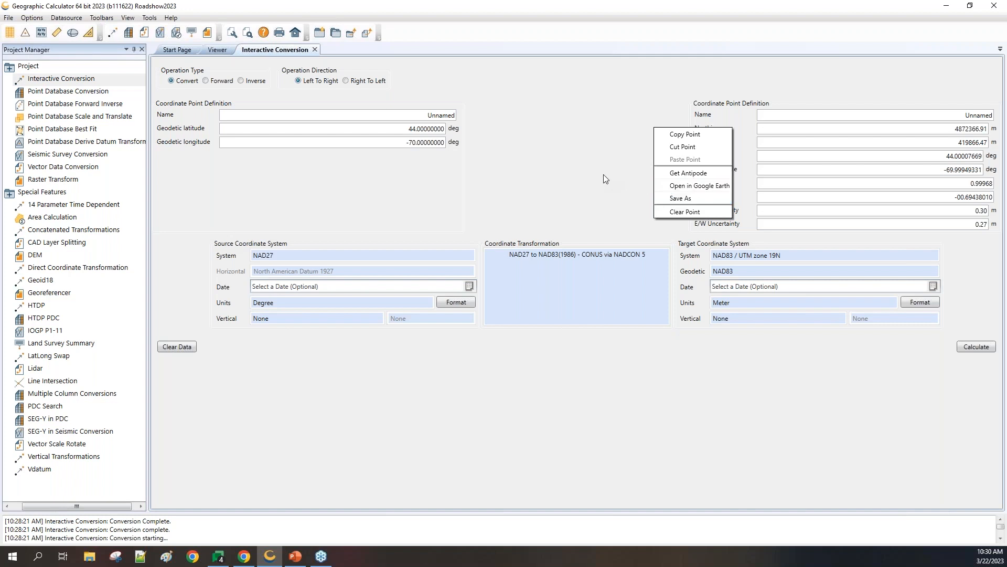
pyautogui.click(586, 133)
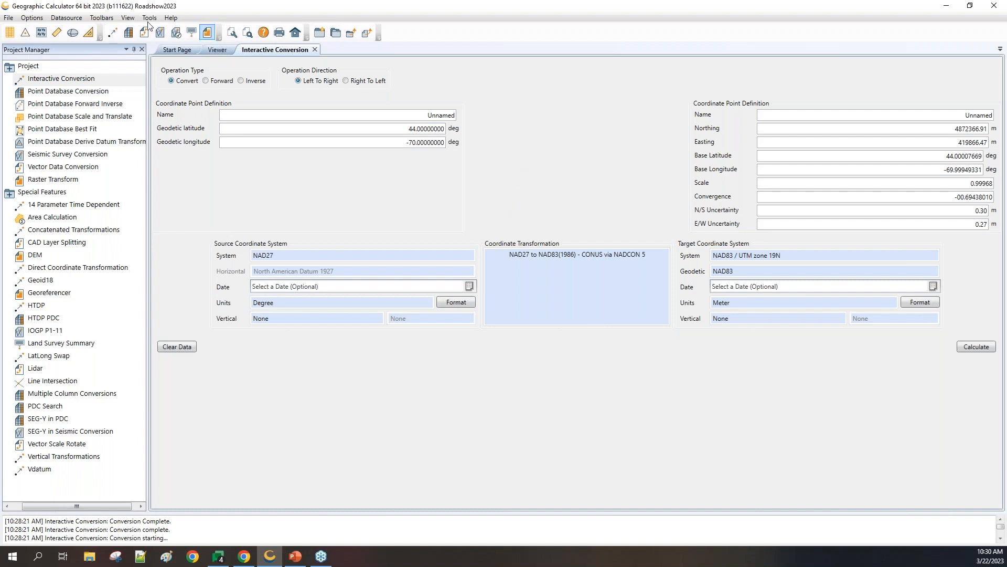
pyautogui.click(8, 17)
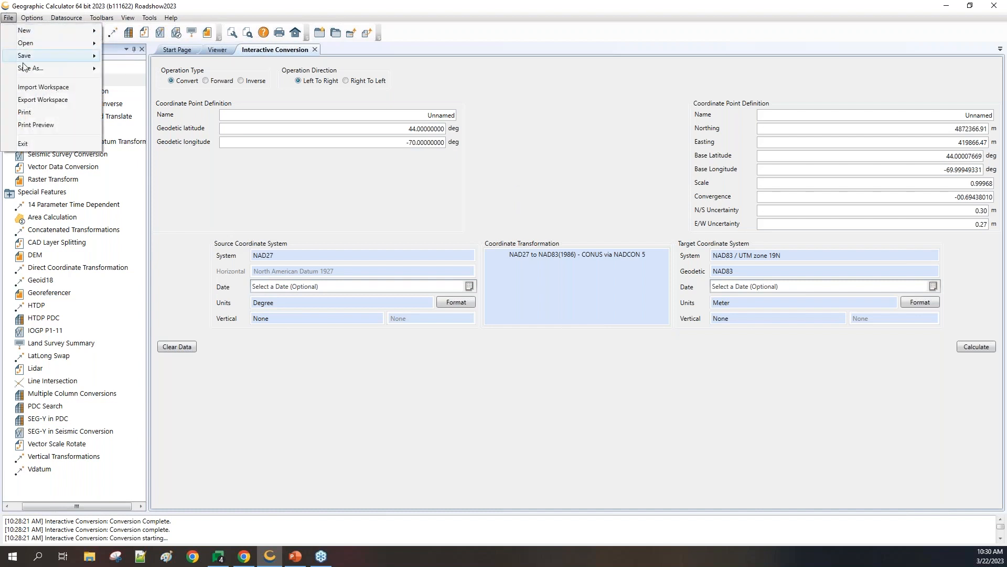
pyautogui.click(43, 124)
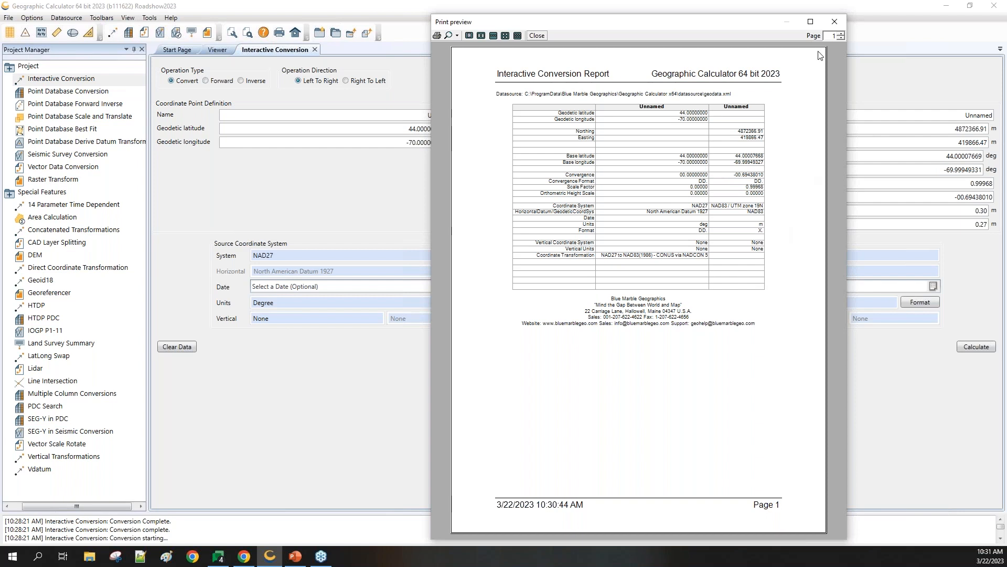
pyautogui.click(836, 21)
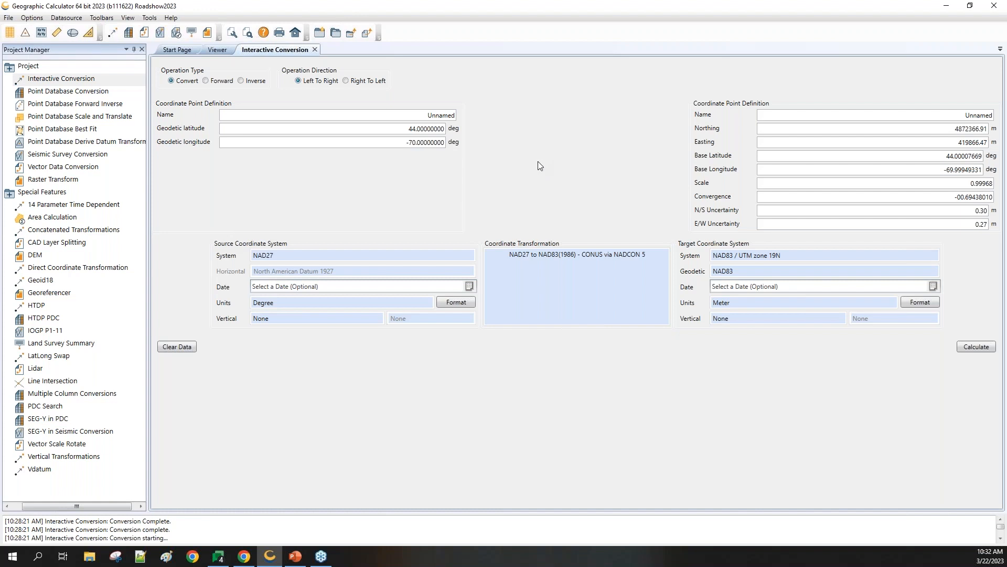
# Examine the general preferences, including the default coordinate systems and the option to show geodetic base coordinates
pyautogui.click(32, 17)
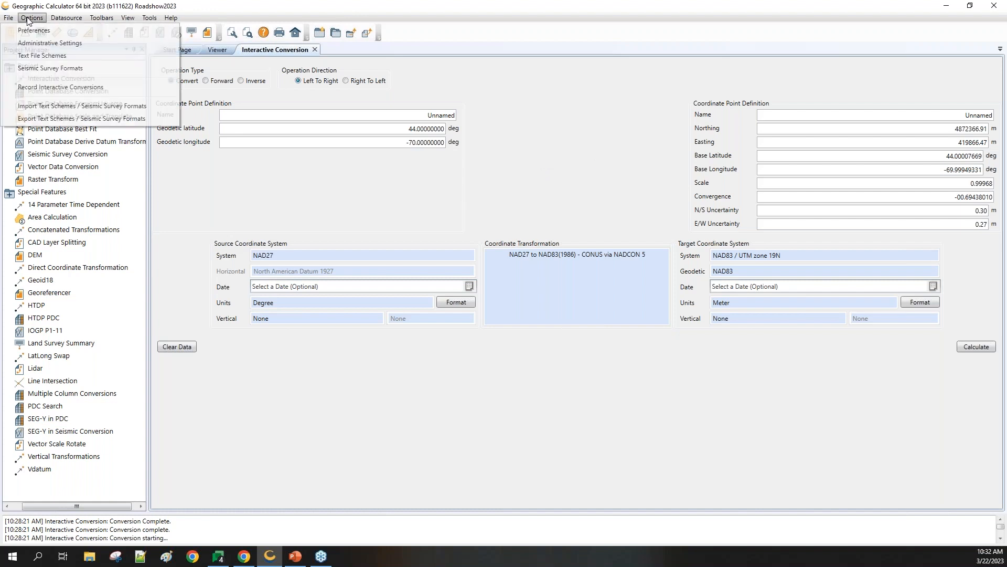
pyautogui.click(30, 33)
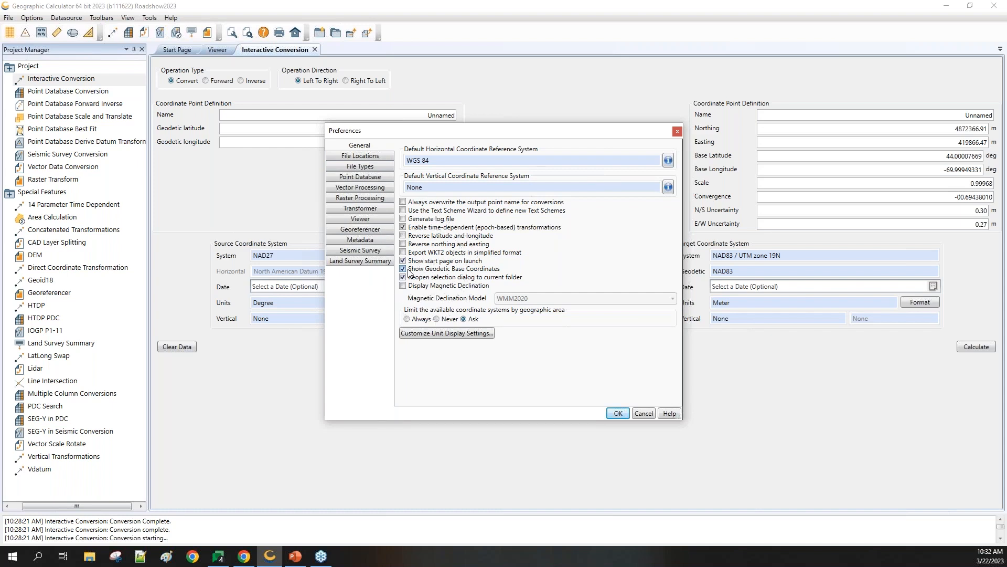
pyautogui.click(677, 131)
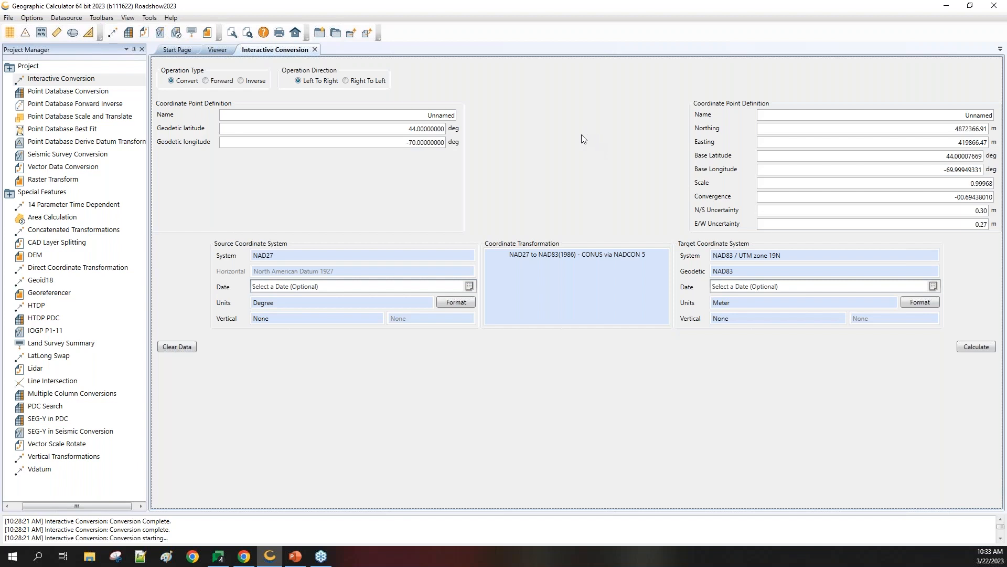
# Open a Point Database Conversion and review the file types supported for its input data
pyautogui.doubleClick(67, 91)
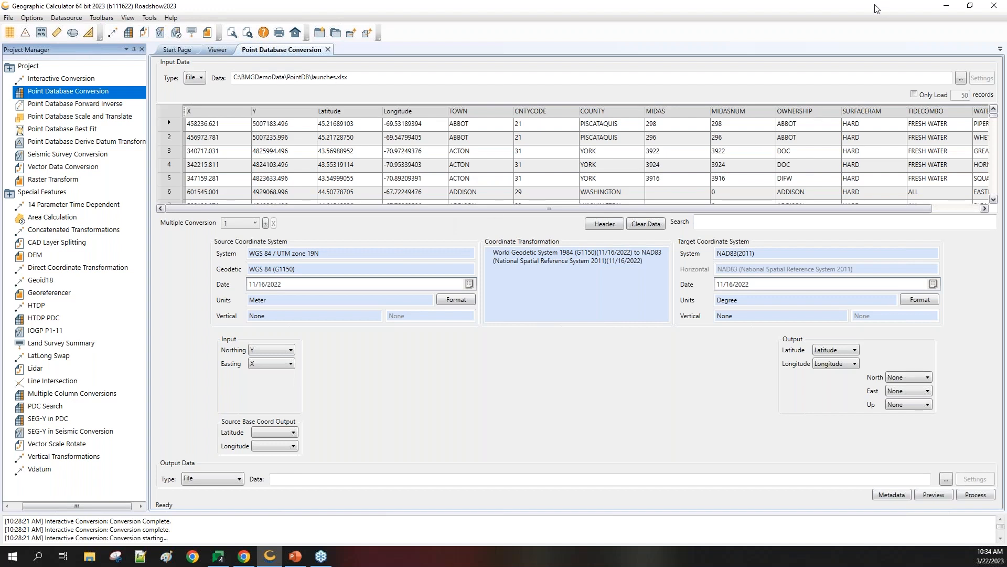
pyautogui.click(960, 78)
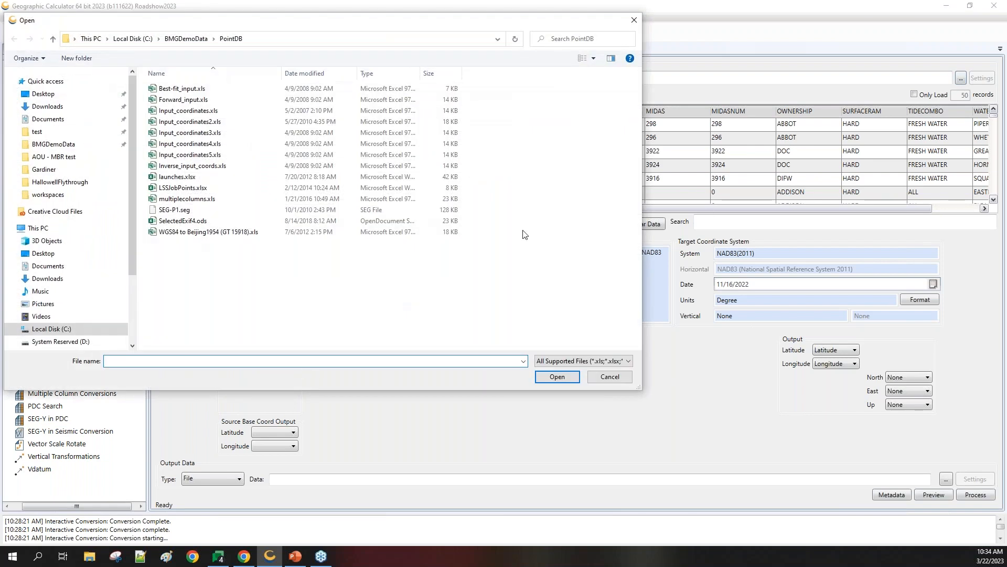
pyautogui.moveTo(306, 22); pyautogui.dragTo(356, 40)
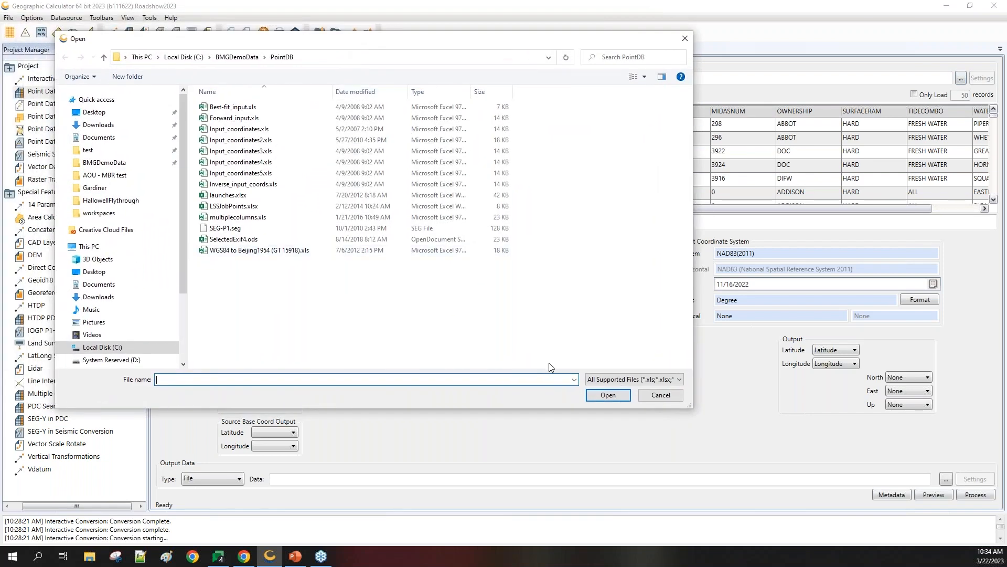
pyautogui.click(664, 379)
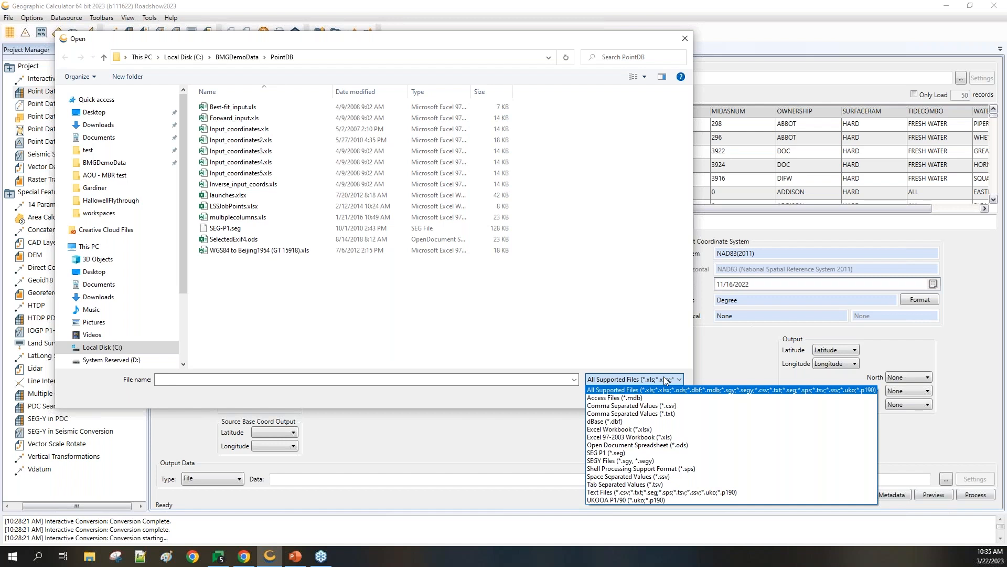
pyautogui.click(616, 345)
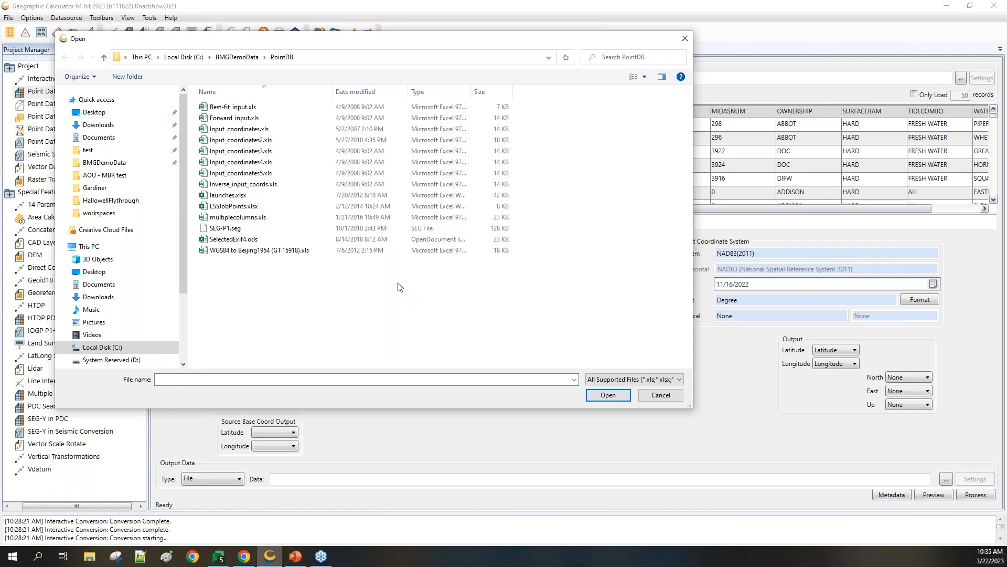
# Load launches.xlsx from the PointDB folder as the input data, specifying that the file has a header
pyautogui.click(336, 196)
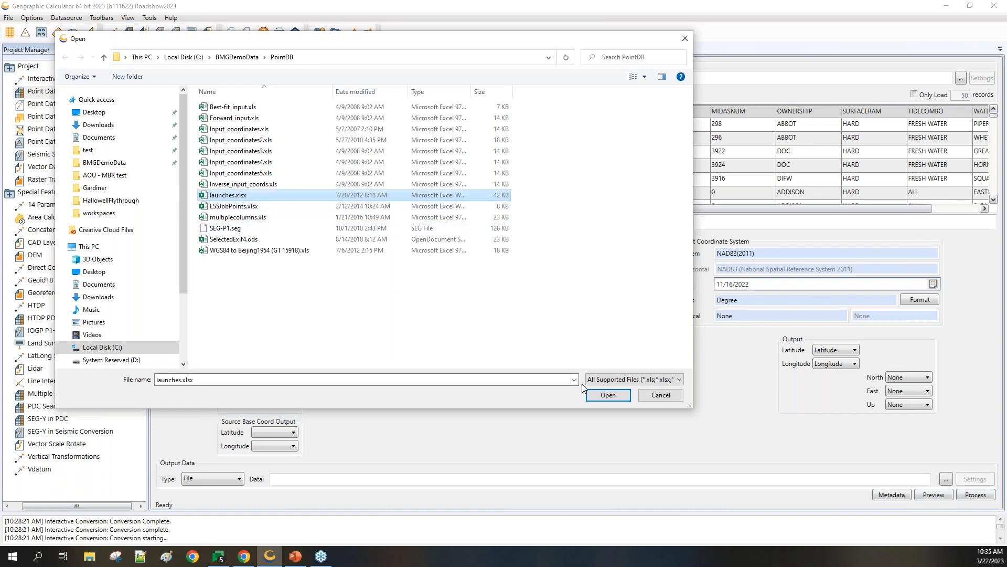
pyautogui.click(596, 395)
pyautogui.click(532, 315)
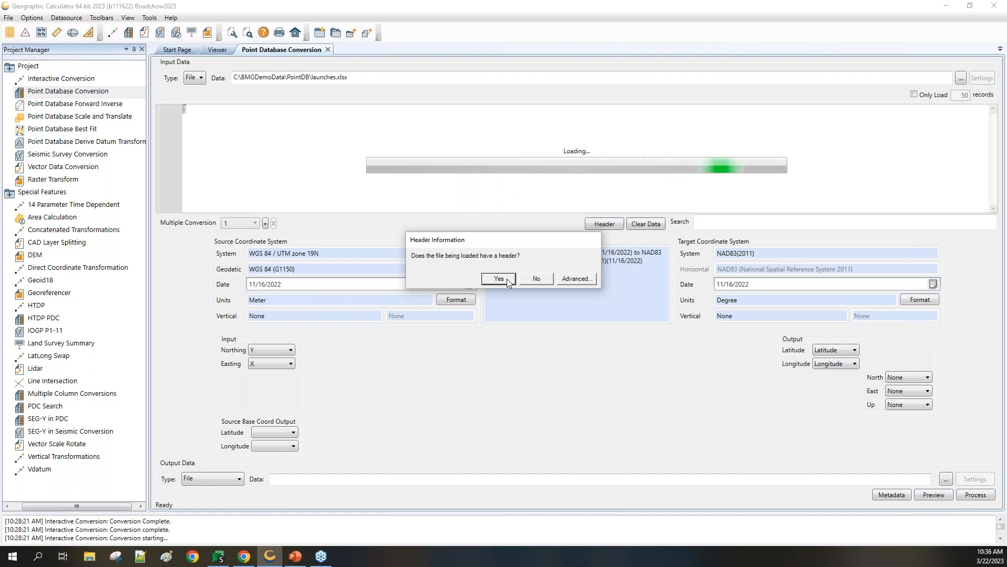
pyautogui.click(507, 280)
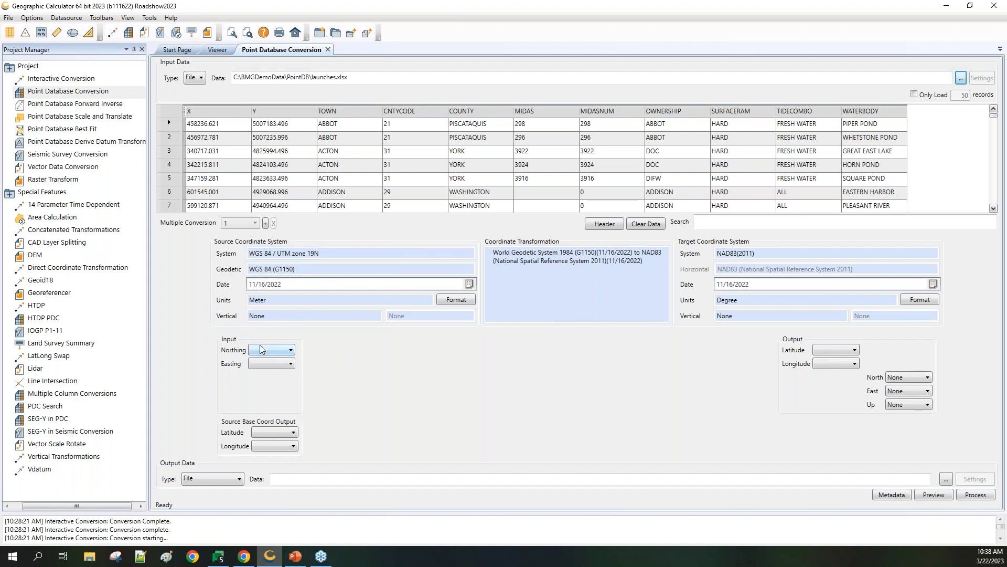
# Assign the Y column to the input northing and the X column to the input easting
pyautogui.click(290, 350)
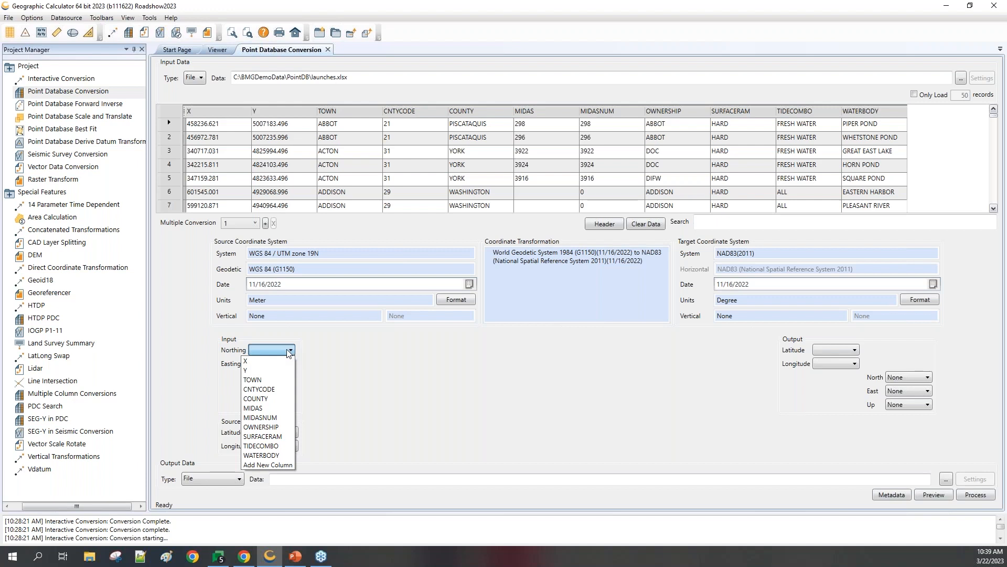
pyautogui.click(263, 370)
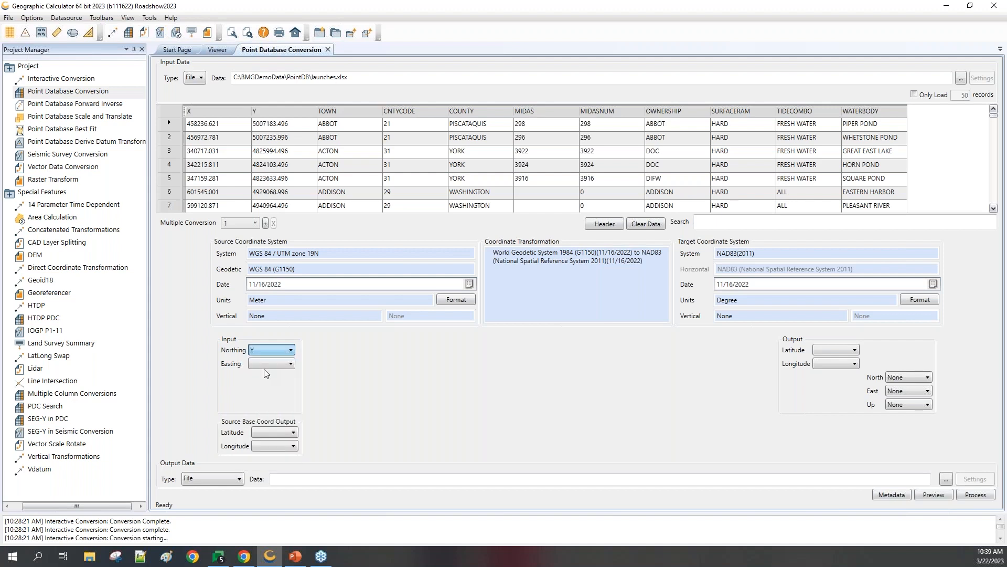
pyautogui.click(292, 364)
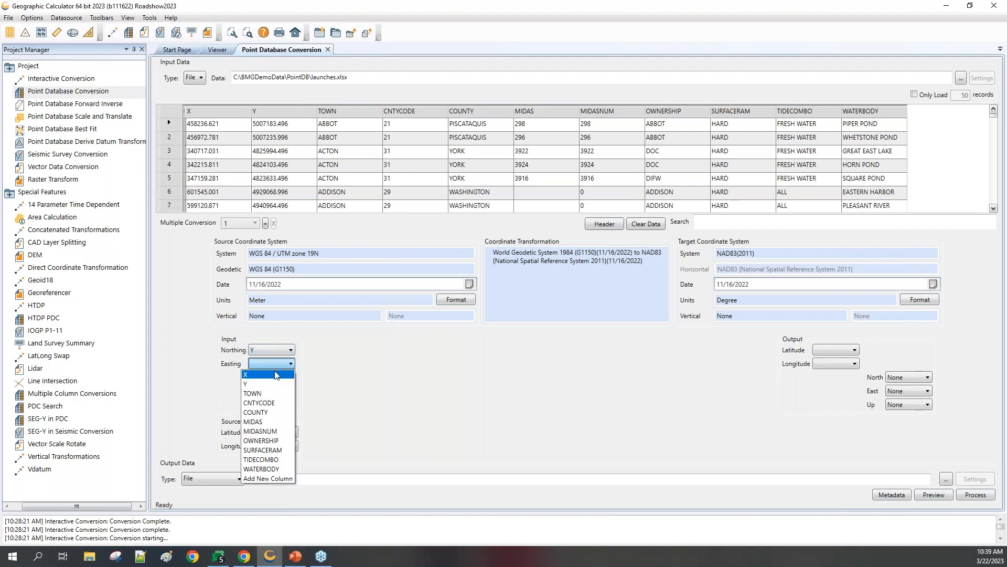
pyautogui.click(272, 378)
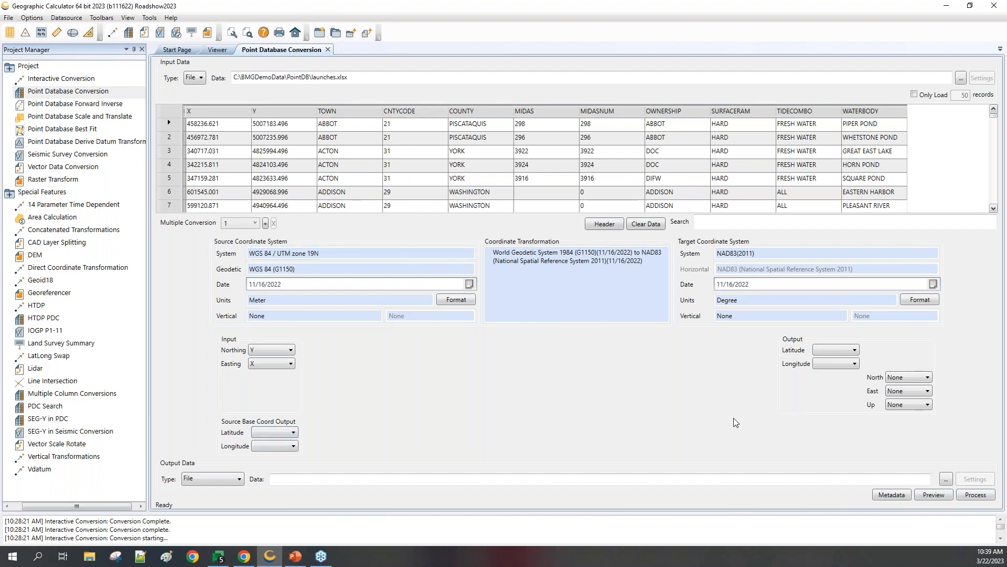
# Add new columns named Lat and Long to receive the output latitude and longitude
pyautogui.click(855, 351)
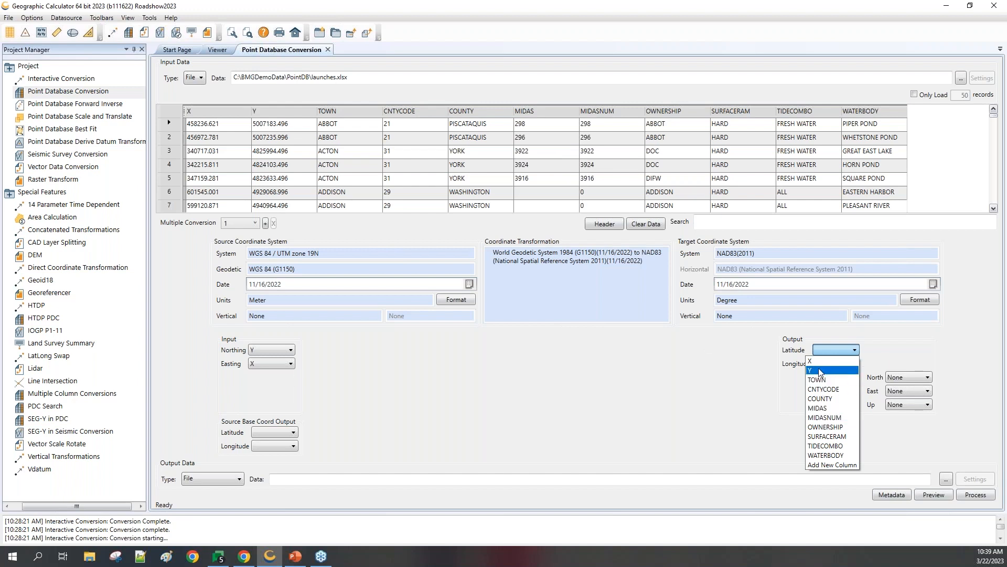
pyautogui.click(832, 465)
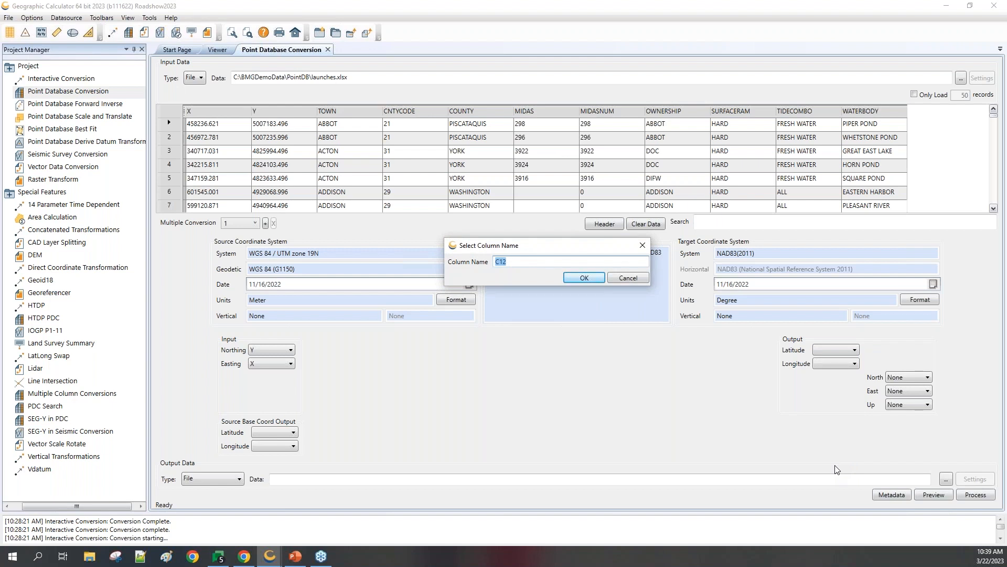
pyautogui.write('Lat')
pyautogui.click(584, 278)
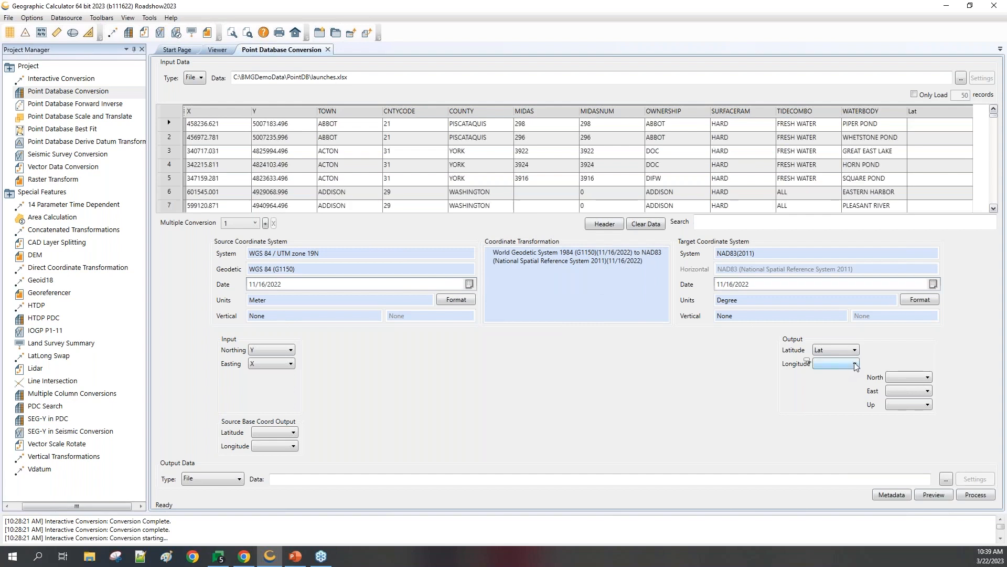
pyautogui.click(834, 363)
pyautogui.click(831, 487)
pyautogui.click(851, 365)
pyautogui.click(826, 487)
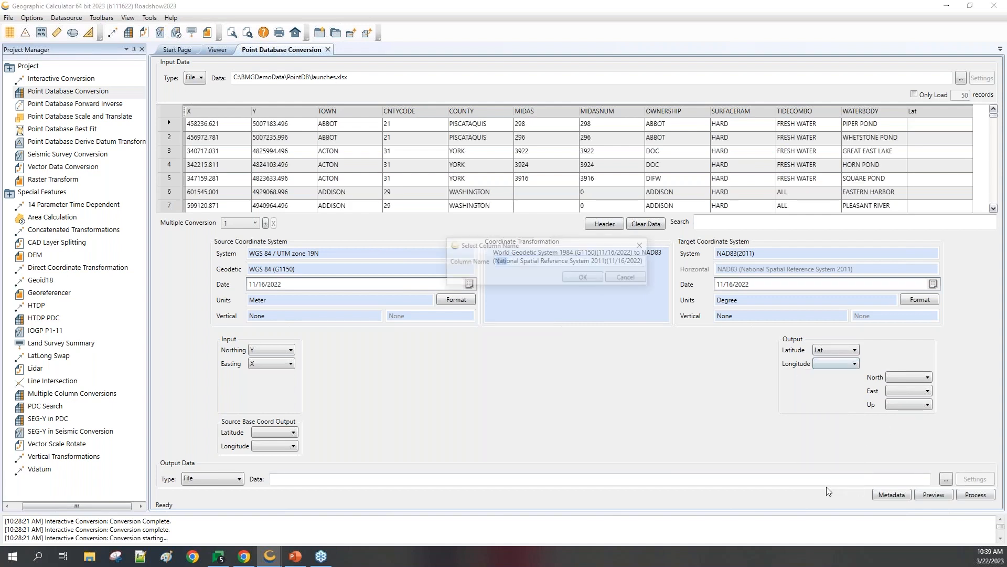
pyautogui.write('Long')
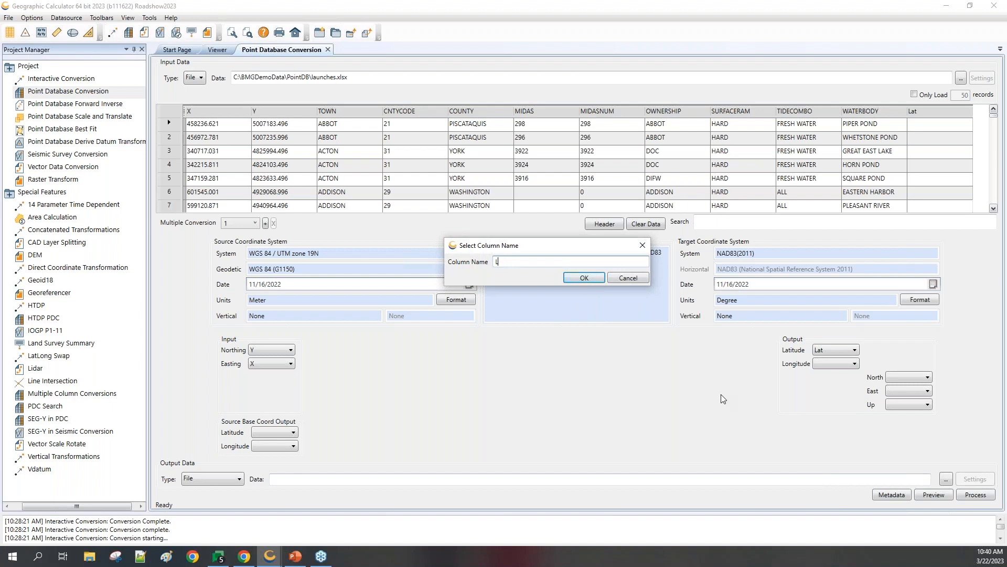
pyautogui.click(597, 279)
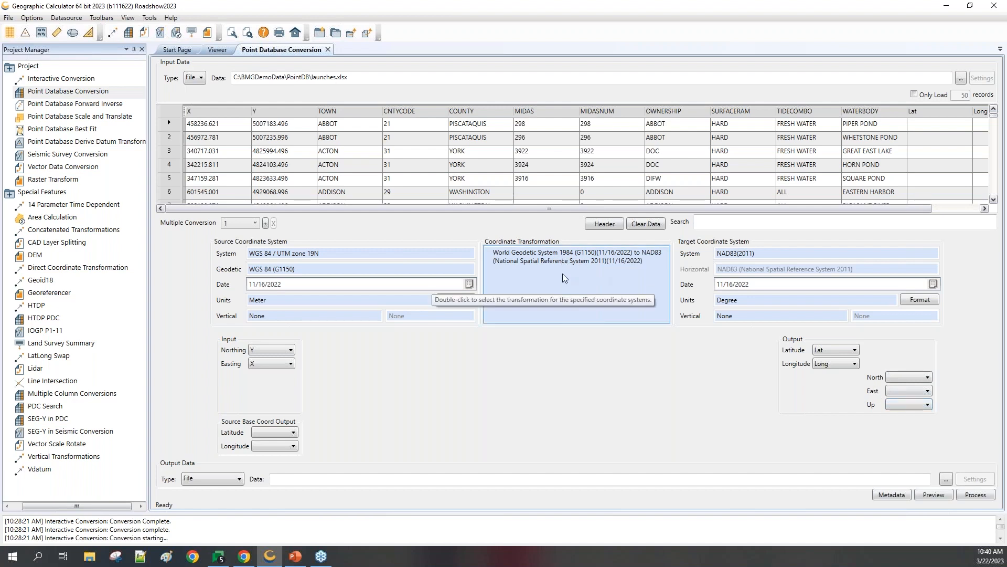
# Preview the point database conversion and bring the Lat and Long result columns fully into view
pyautogui.click(943, 493)
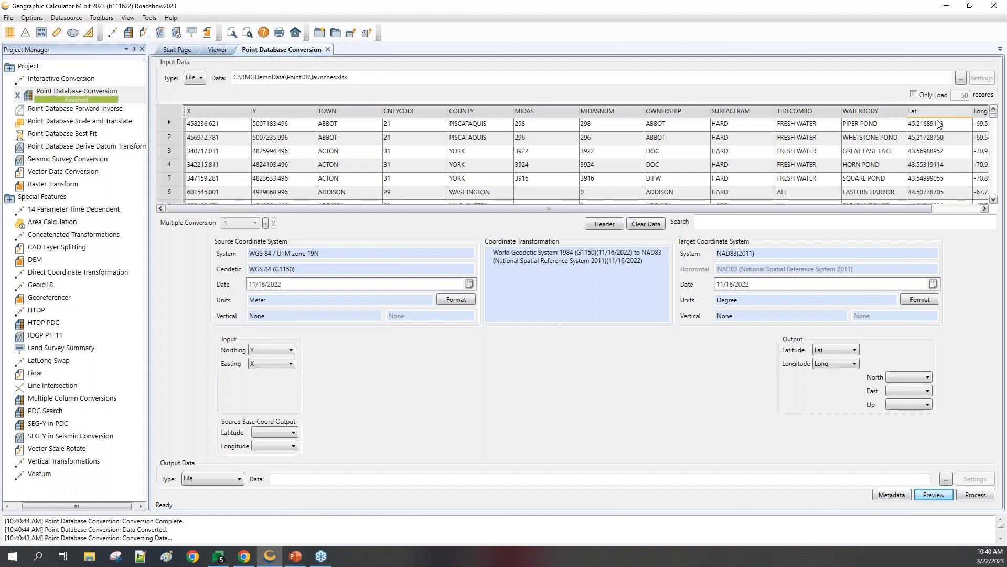
pyautogui.moveTo(909, 209); pyautogui.dragTo(966, 209)
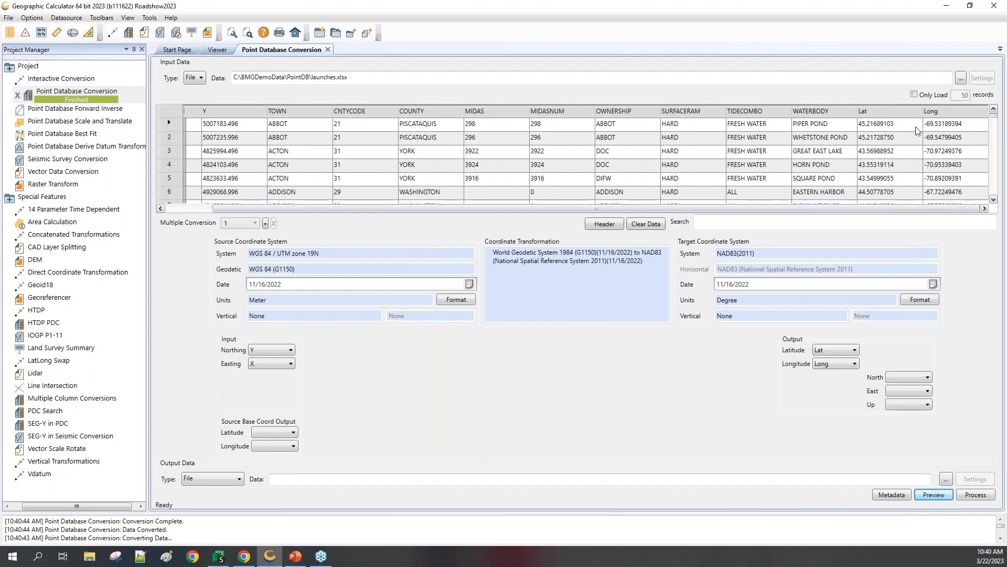
# Review the geodetic coordinate display formats offered for the target system, leaving the settings unchanged
pyautogui.click(932, 298)
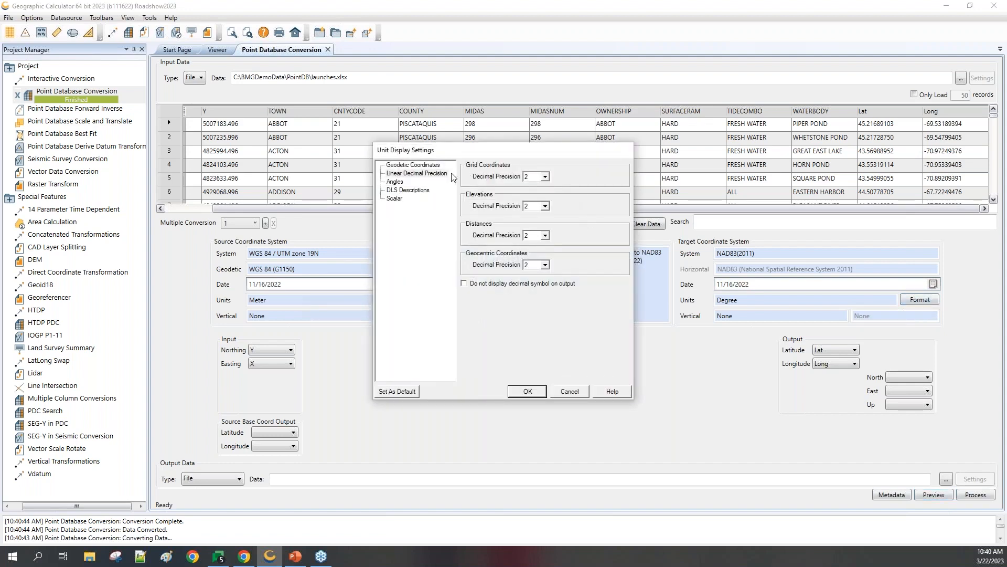
pyautogui.click(431, 165)
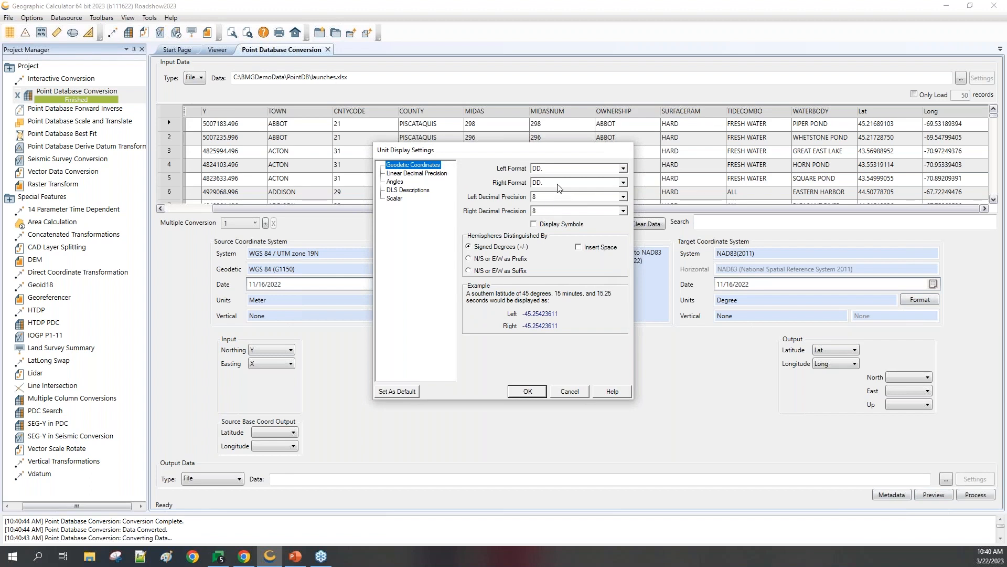
pyautogui.click(581, 168)
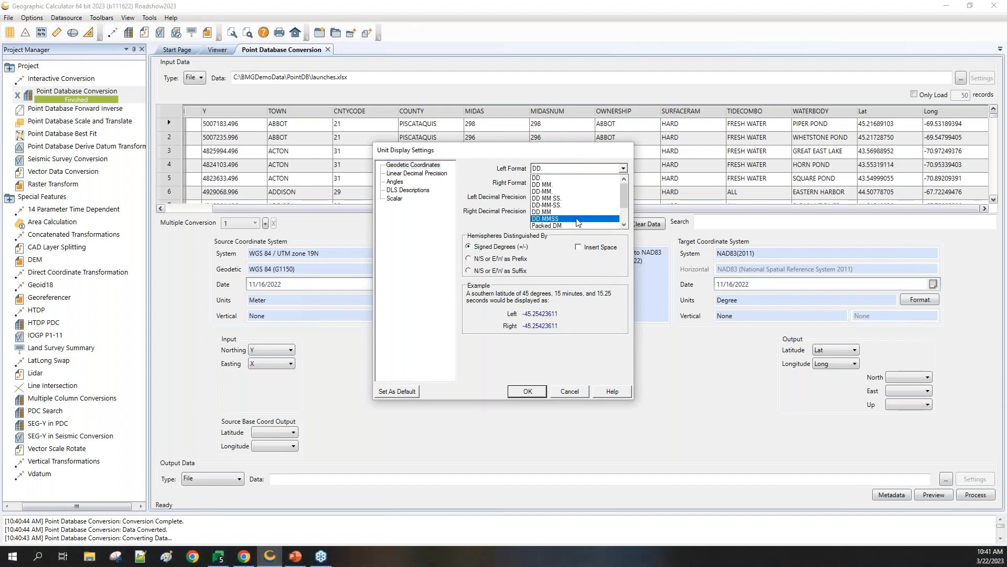
pyautogui.click(480, 171)
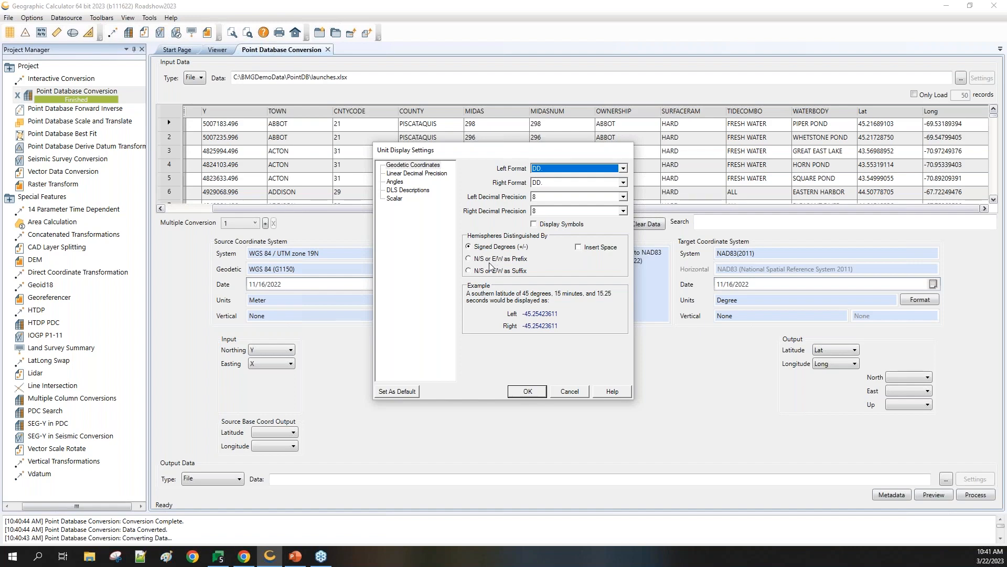
pyautogui.click(570, 392)
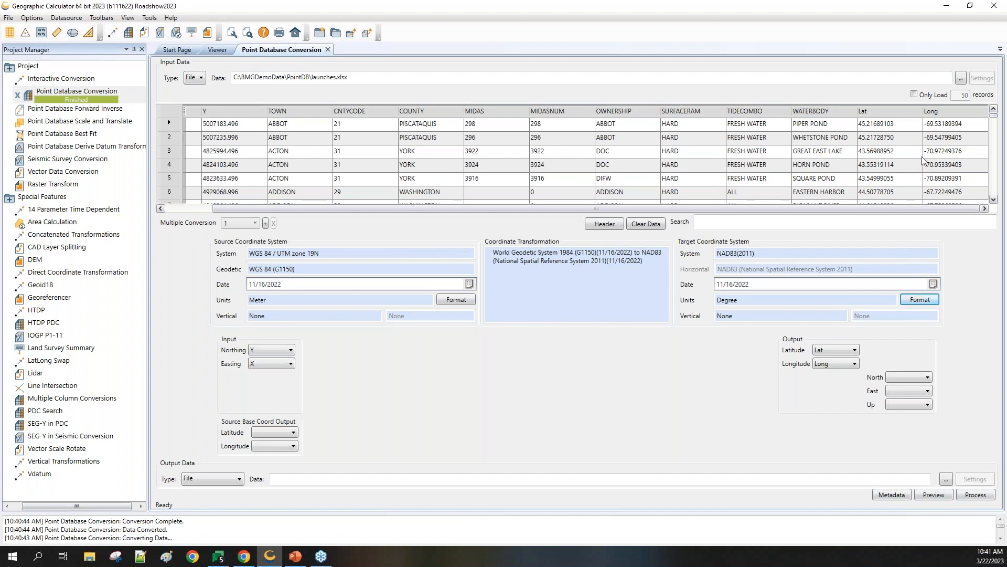
# Examine the save options for the converted output file without choosing a file
pyautogui.click(723, 478)
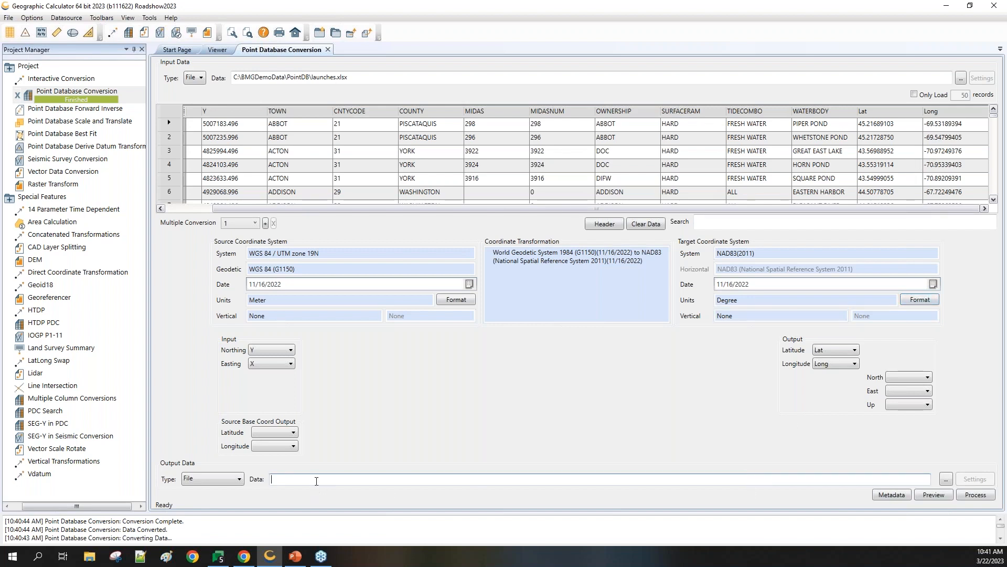
pyautogui.click(946, 479)
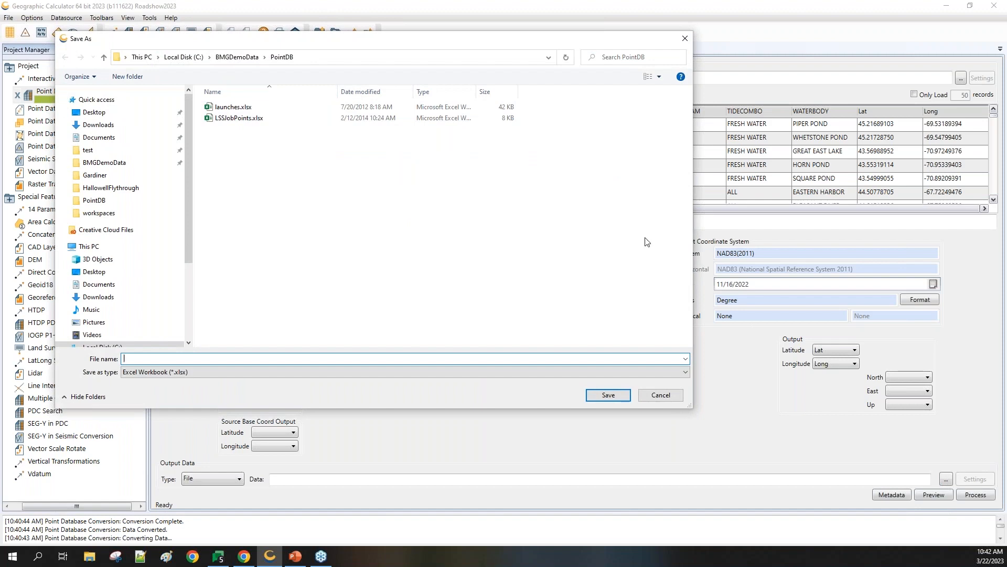
pyautogui.click(669, 394)
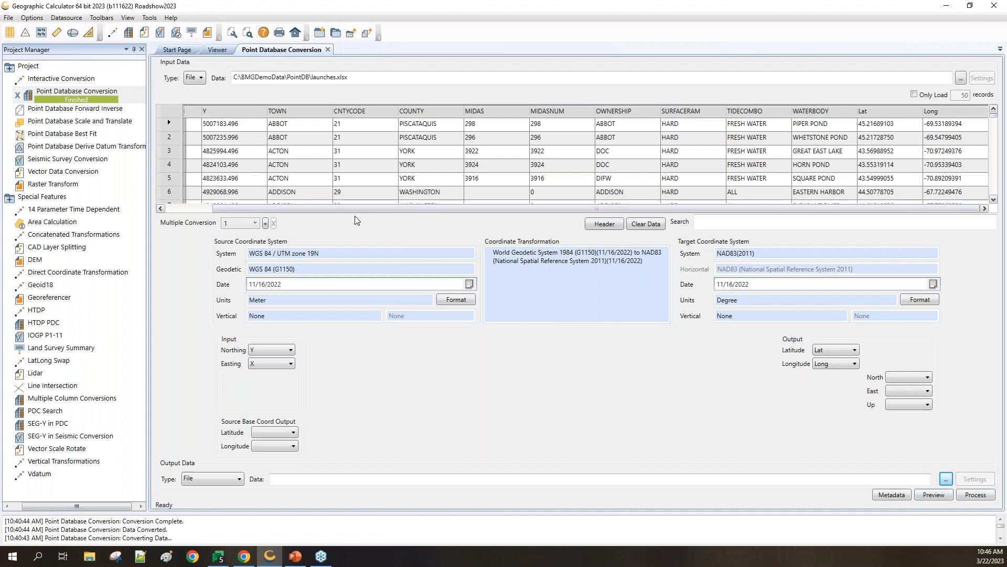
# Open the Vector Data Conversion job and review the actions available for it, including batch adding
pyautogui.doubleClick(48, 171)
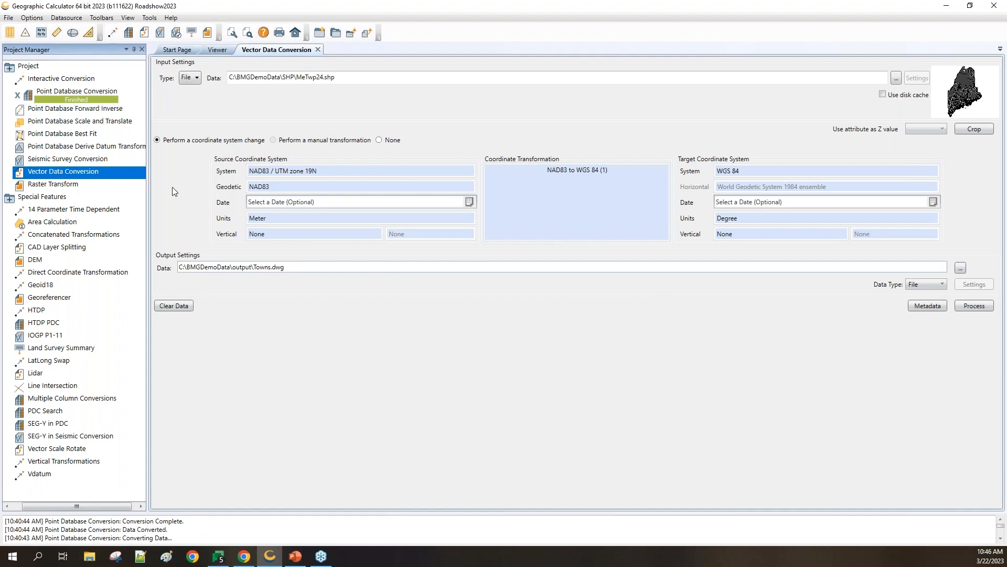
pyautogui.rightClick(63, 176)
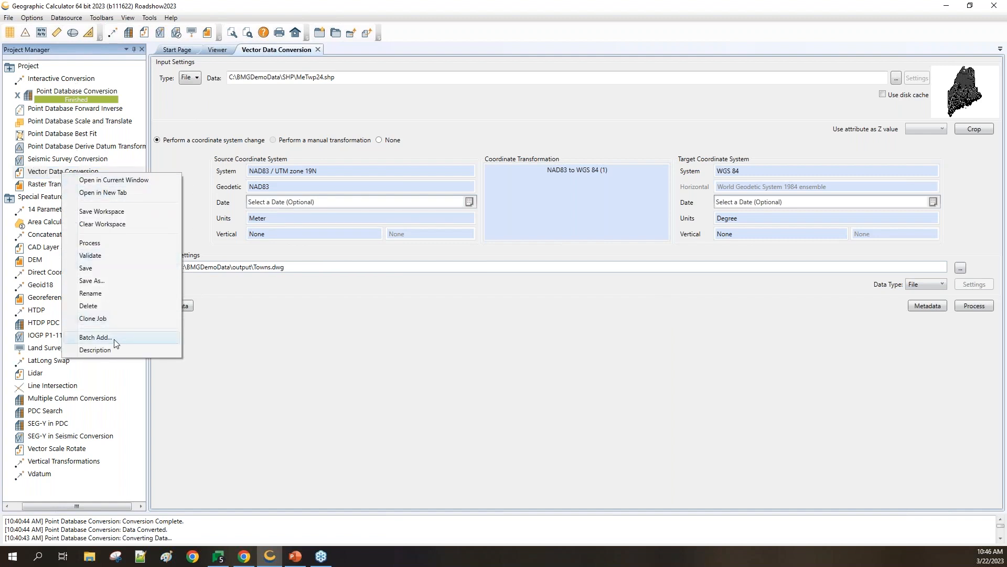
pyautogui.click(551, 337)
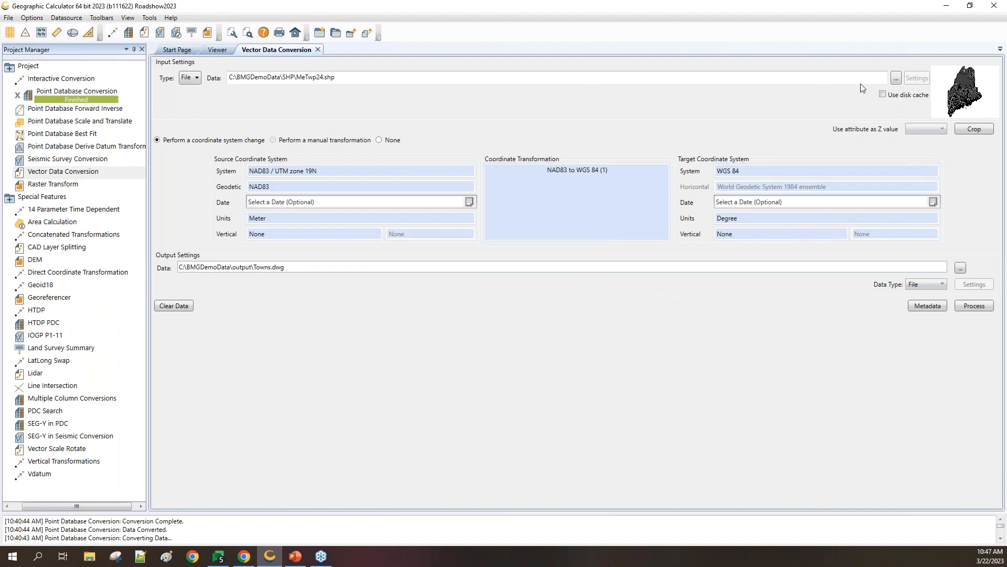
# Review the vector file formats supported as conversion input, keeping MeTwp24.shp as the source file
pyautogui.click(896, 78)
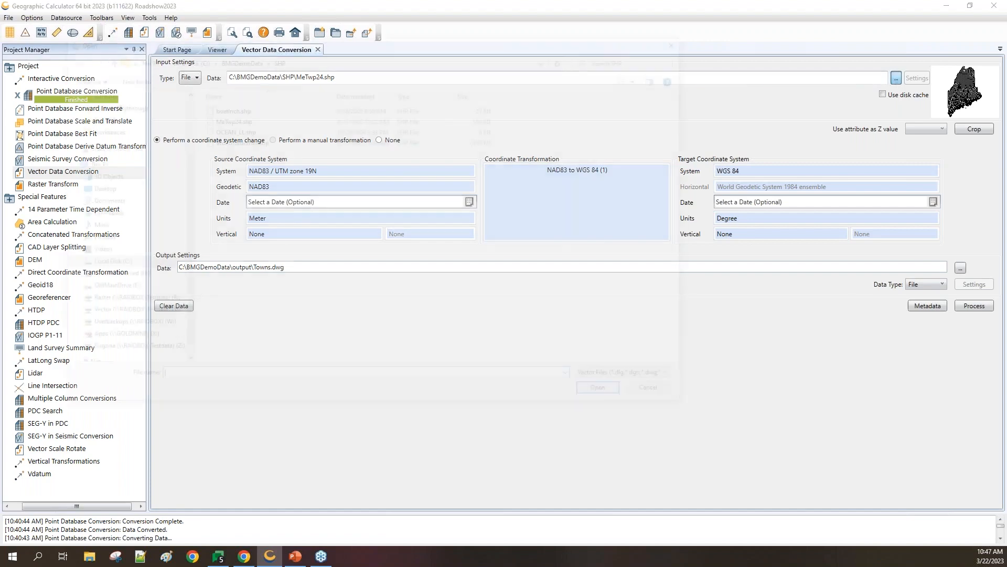
pyautogui.click(630, 379)
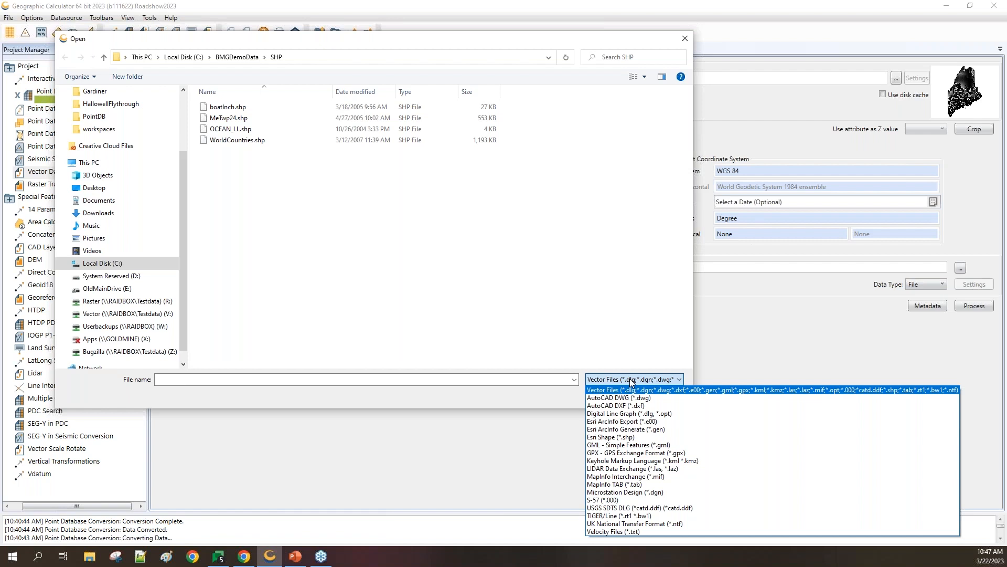
pyautogui.click(549, 398)
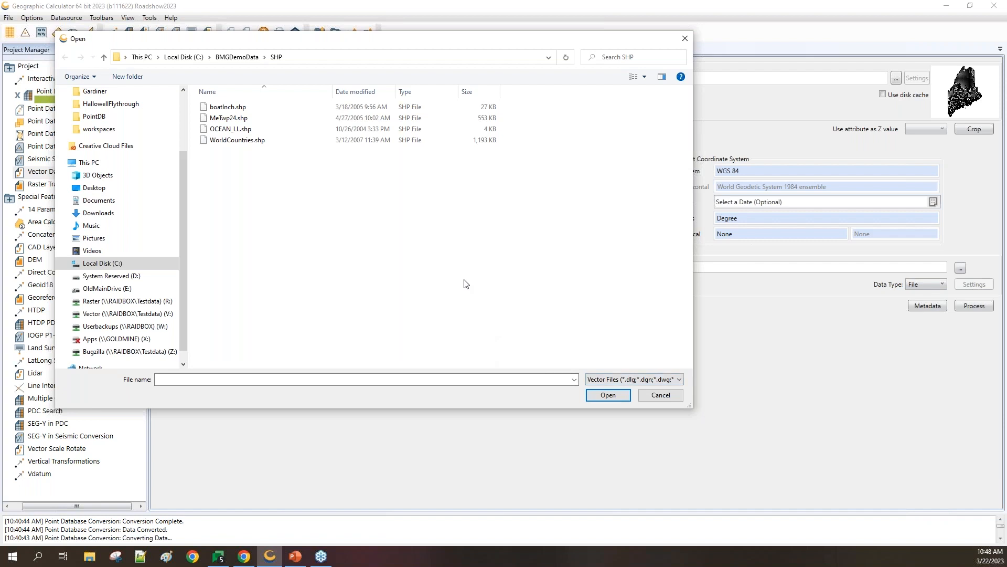
pyautogui.click(684, 42)
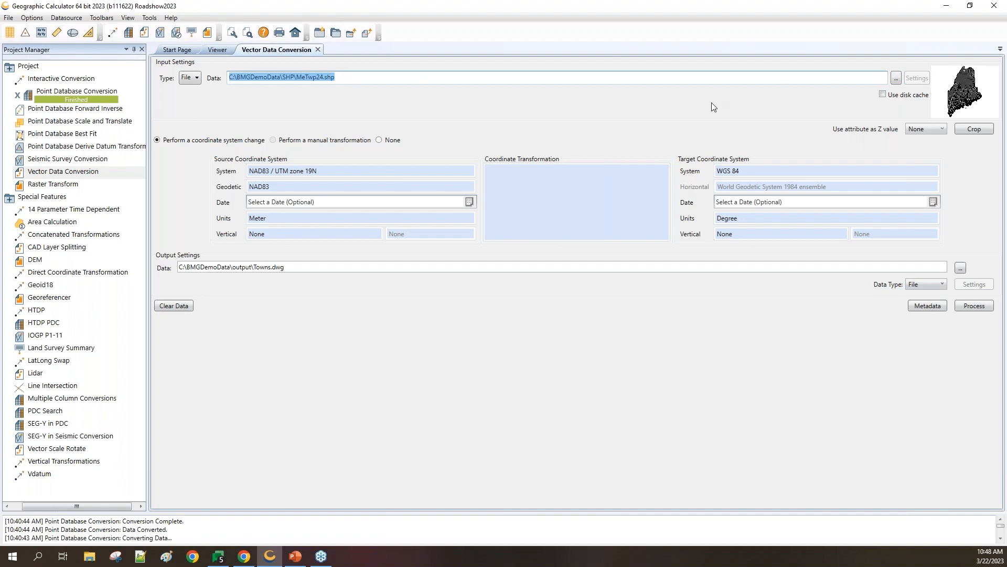
# Inspect the MeTwp24.shp township map in the viewer, and return to the vector conversion
pyautogui.click(966, 98)
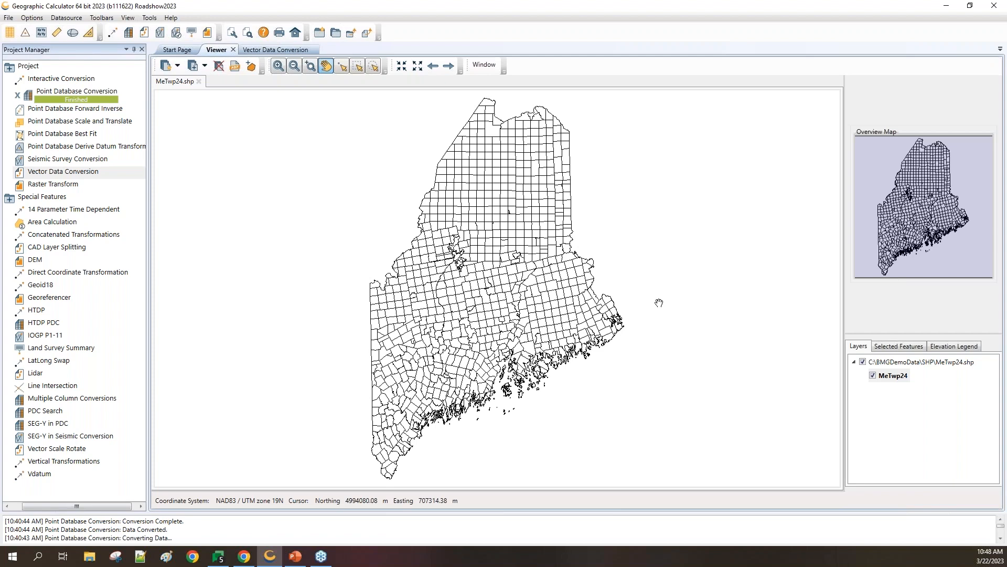
pyautogui.click(281, 51)
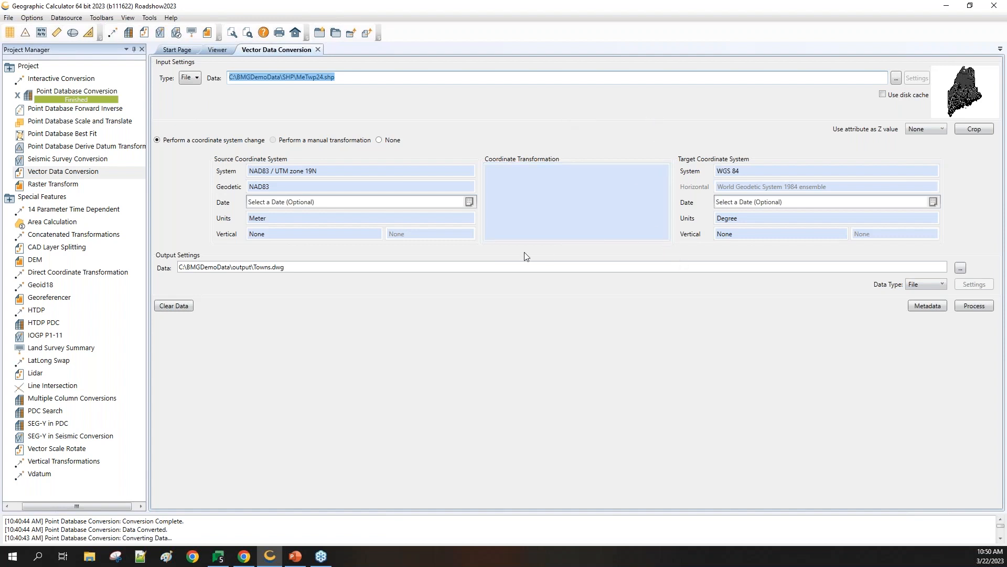
# Set the coordinate transformation to NAD83 to WGS 84 (1) from the North America datum transformations
pyautogui.doubleClick(575, 179)
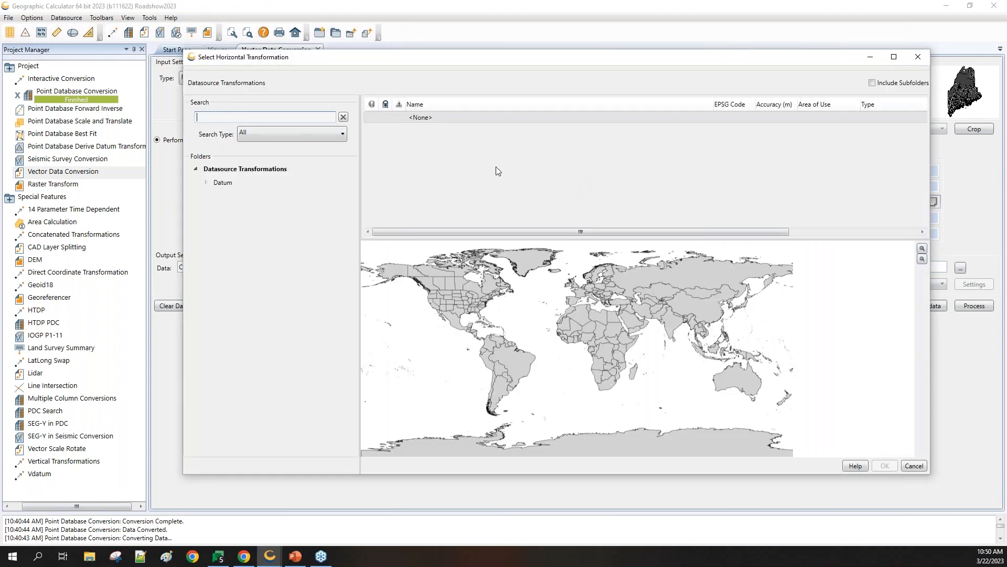
pyautogui.click(214, 183)
pyautogui.click(207, 183)
pyautogui.click(234, 196)
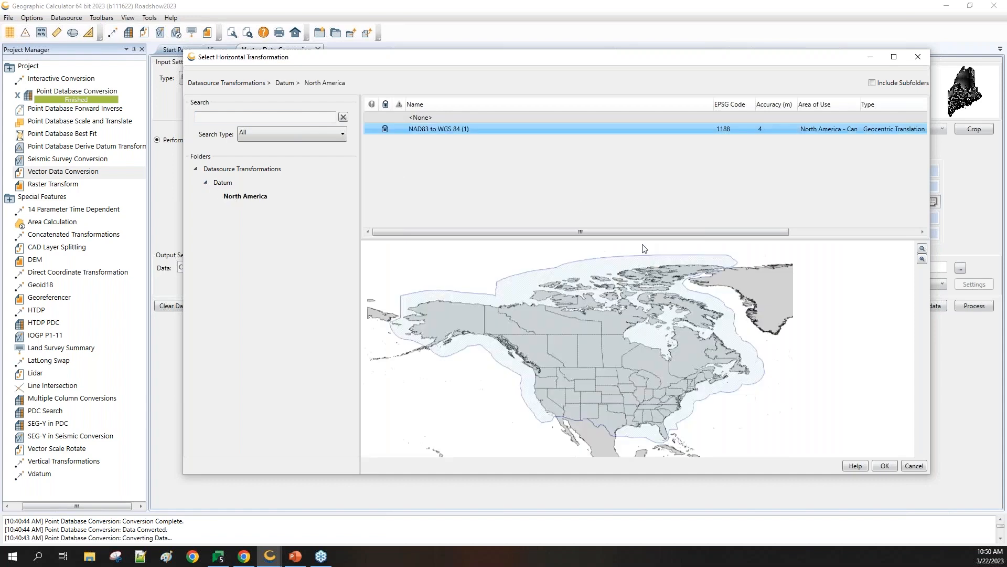
pyautogui.click(885, 466)
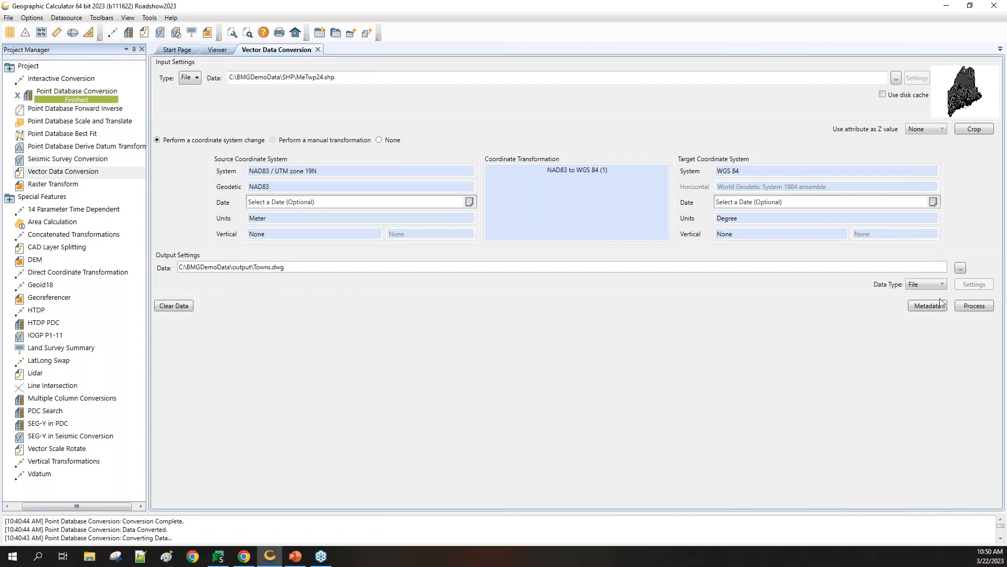
# Process the vector conversion and open the output Towns.dwg in a new viewer map, comparing it with the MeTwp24.shp map
pyautogui.click(973, 305)
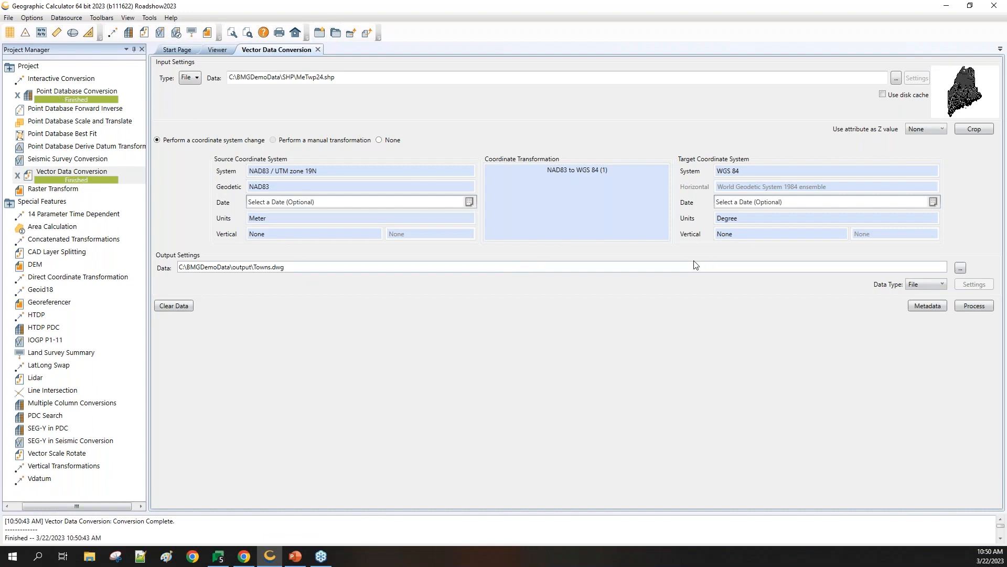
pyautogui.rightClick(505, 267)
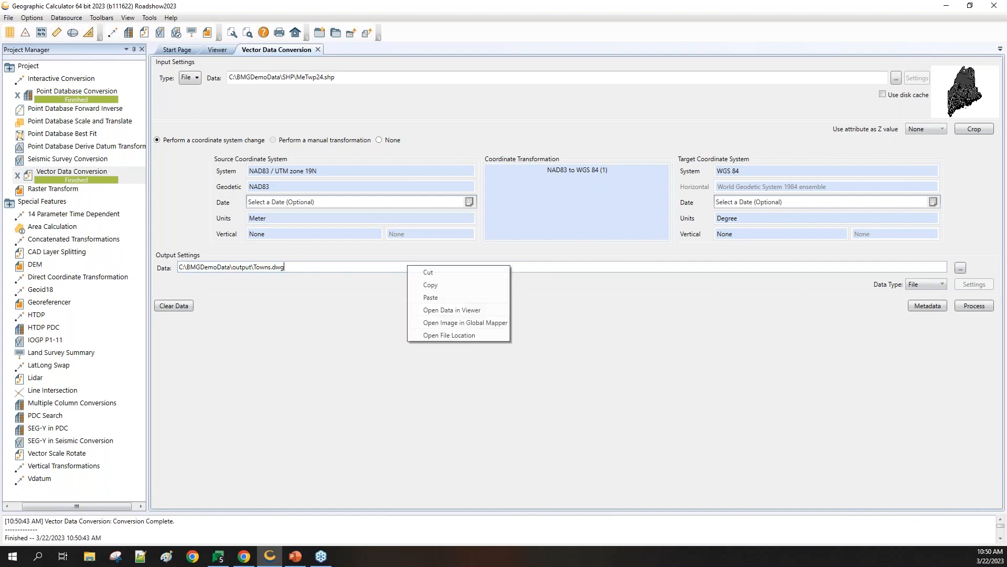
pyautogui.click(478, 311)
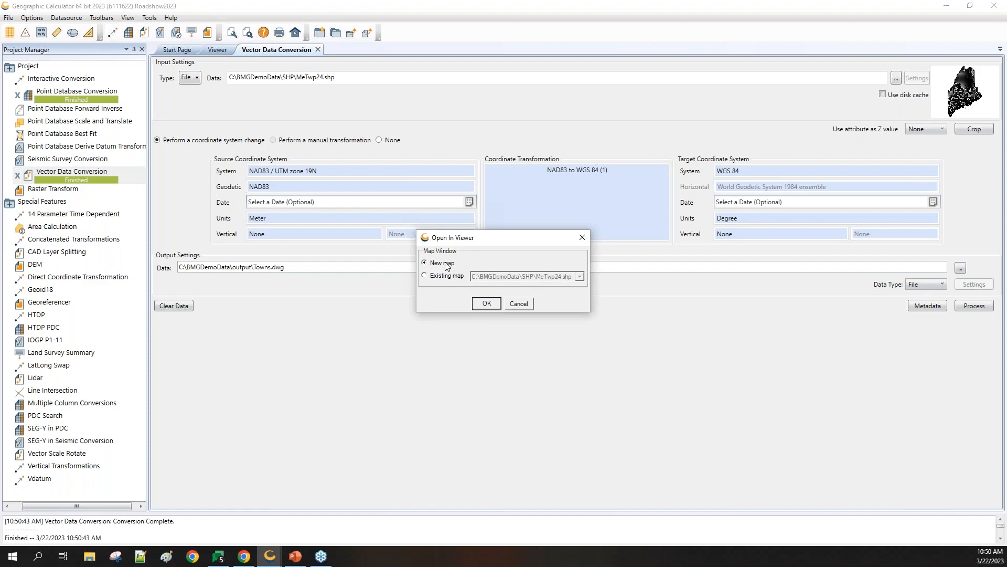
pyautogui.click(487, 303)
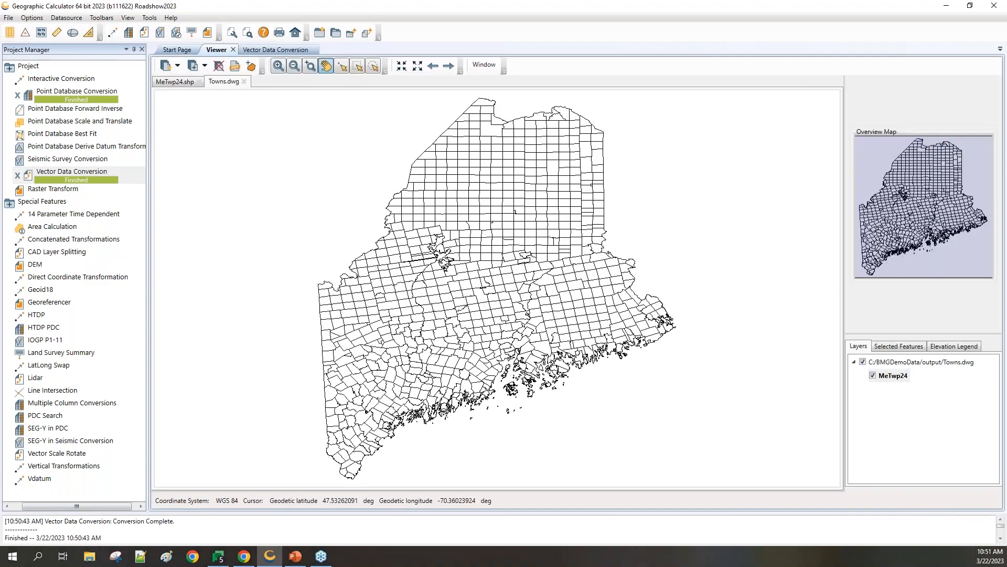
pyautogui.click(180, 82)
pyautogui.click(221, 81)
# Open the Raster Transform job and review the raster formats supported for its source image, keeping 7063_4406.sid as input
pyautogui.doubleClick(52, 189)
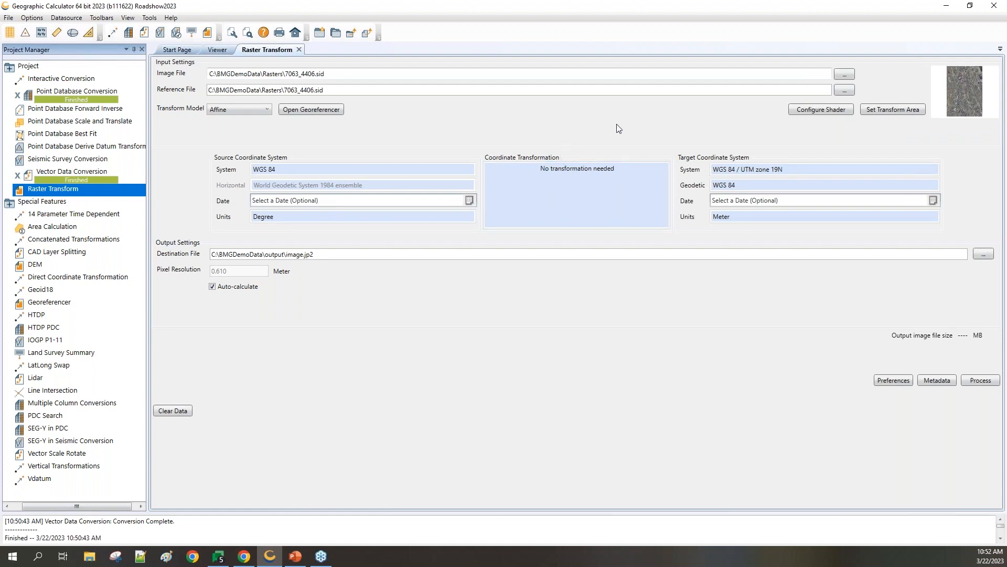
pyautogui.click(845, 74)
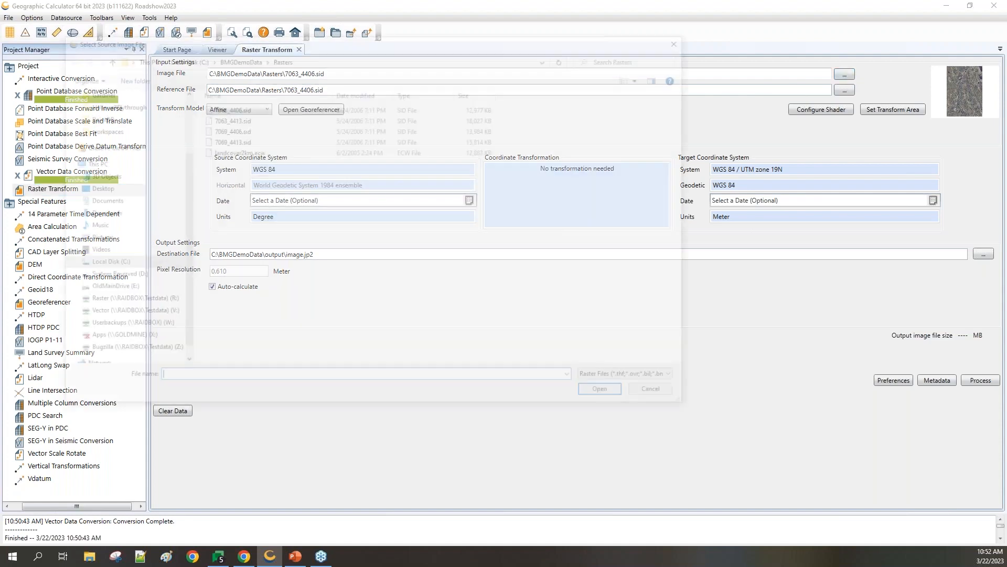
pyautogui.click(641, 378)
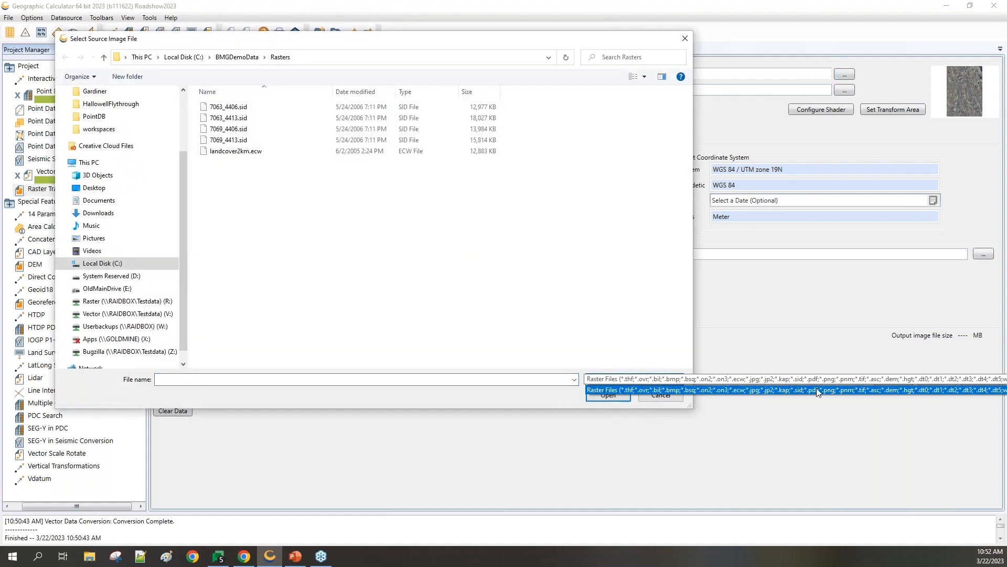
pyautogui.click(500, 395)
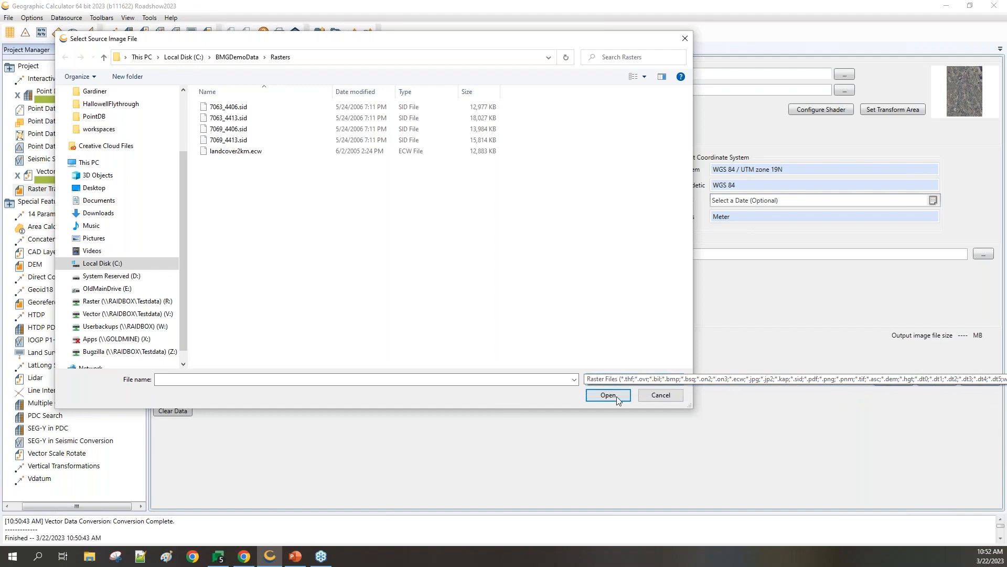
pyautogui.click(674, 397)
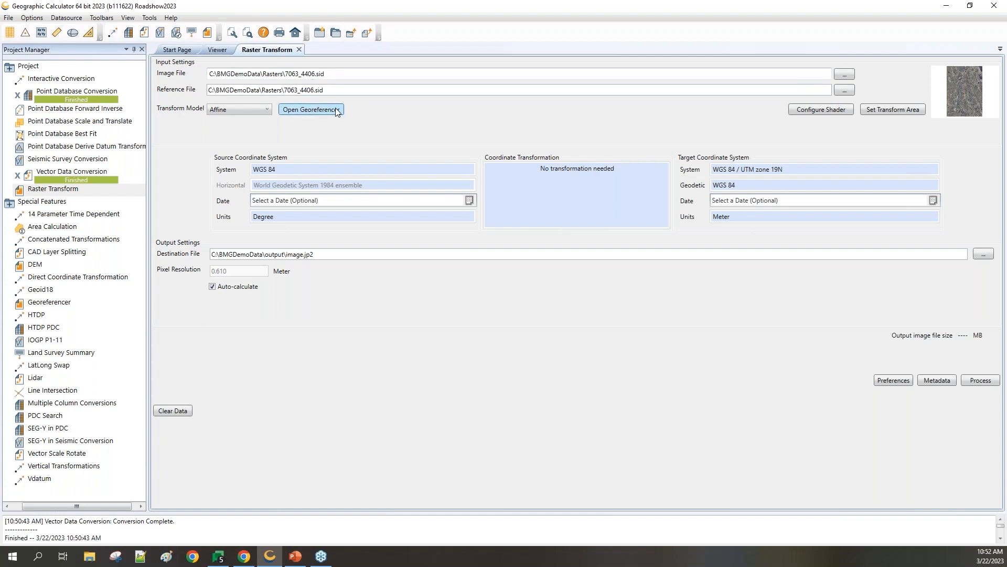
# Examine the reference points of 7063_4406.sid in the georeferencer, and its transformation area settings, without changing them
pyautogui.click(313, 110)
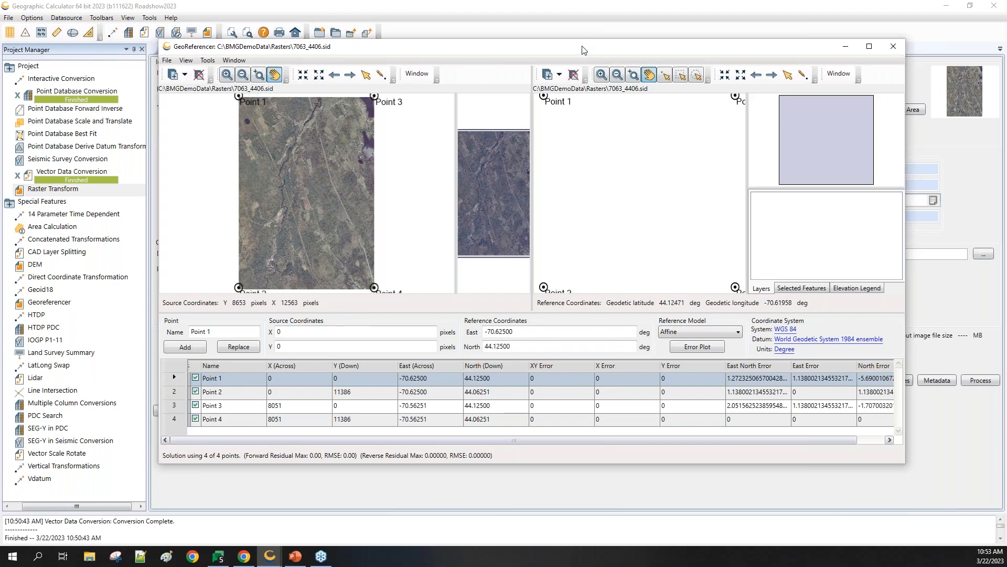
pyautogui.moveTo(582, 50); pyautogui.dragTo(603, 48)
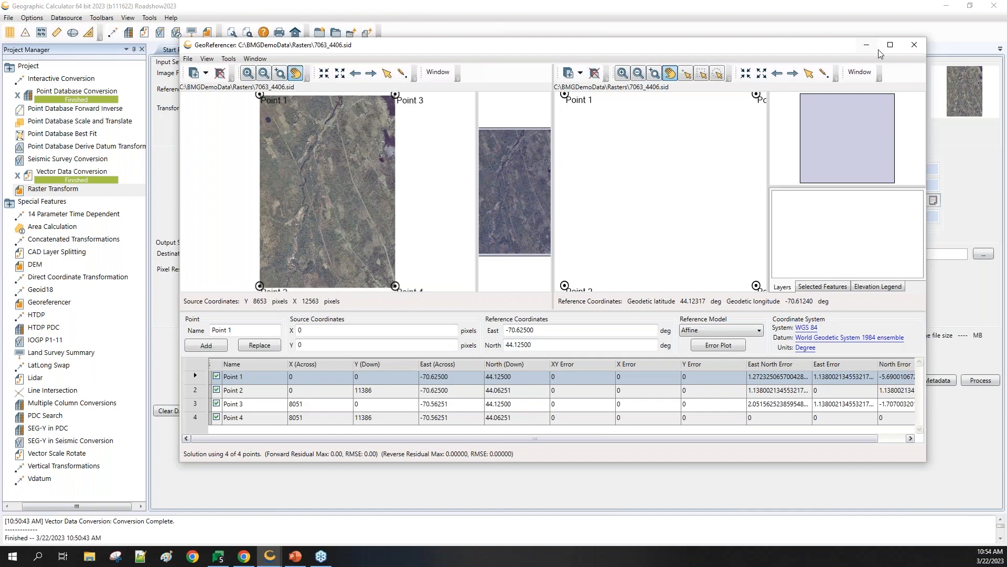
pyautogui.click(915, 48)
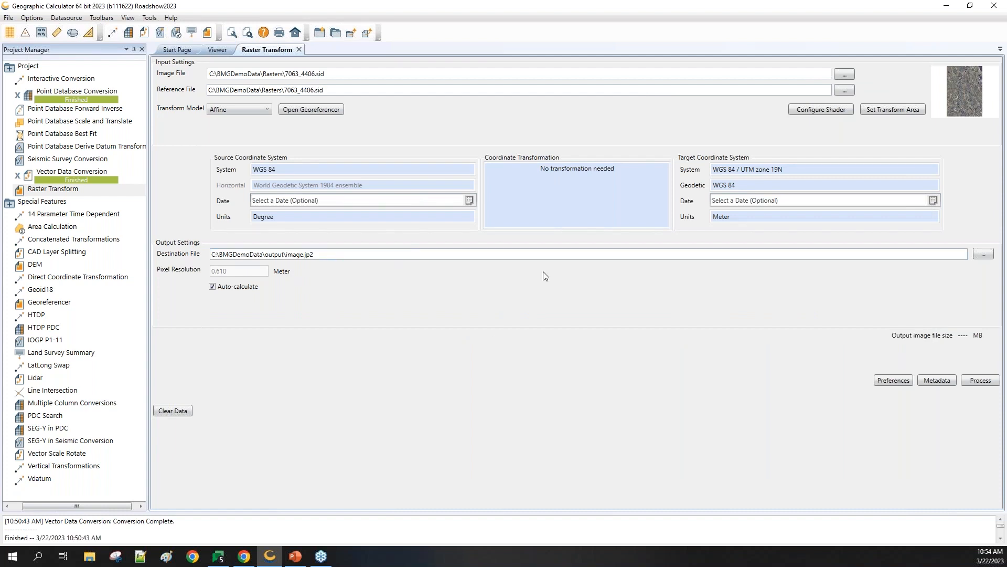
pyautogui.click(885, 112)
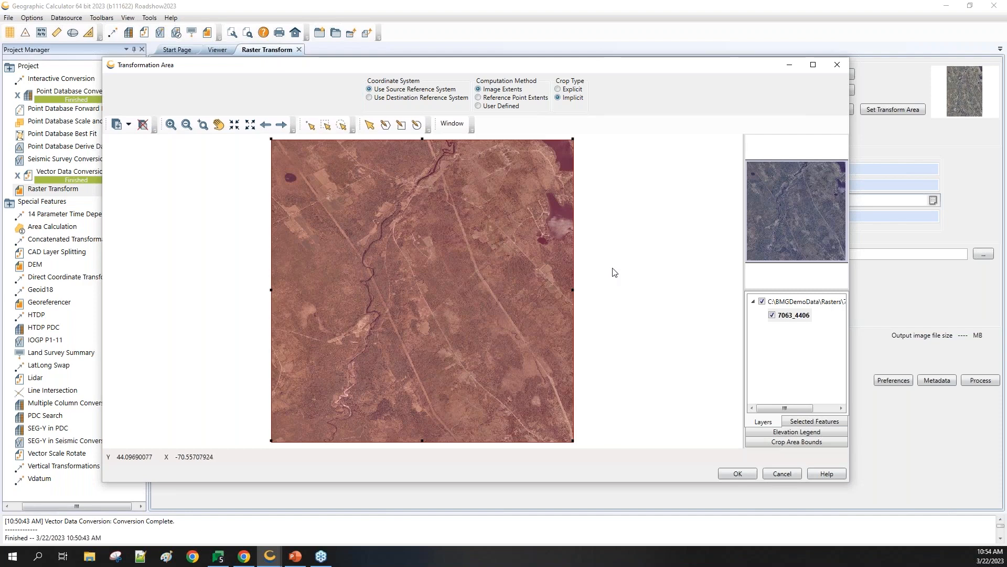
pyautogui.click(837, 64)
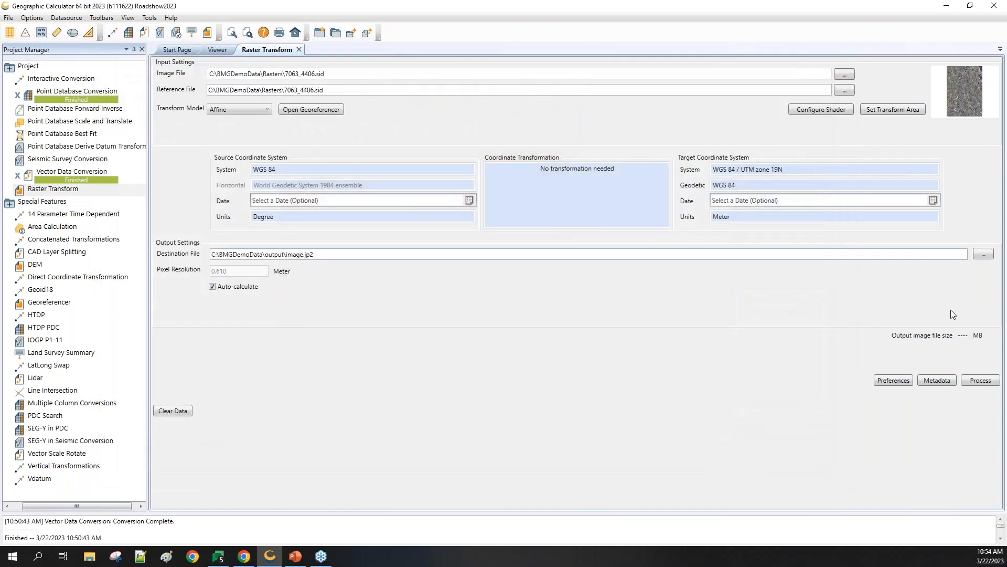
# Review the raster processing preferences without changing them, and open the DEM job to examine its conversion settings
pyautogui.click(894, 381)
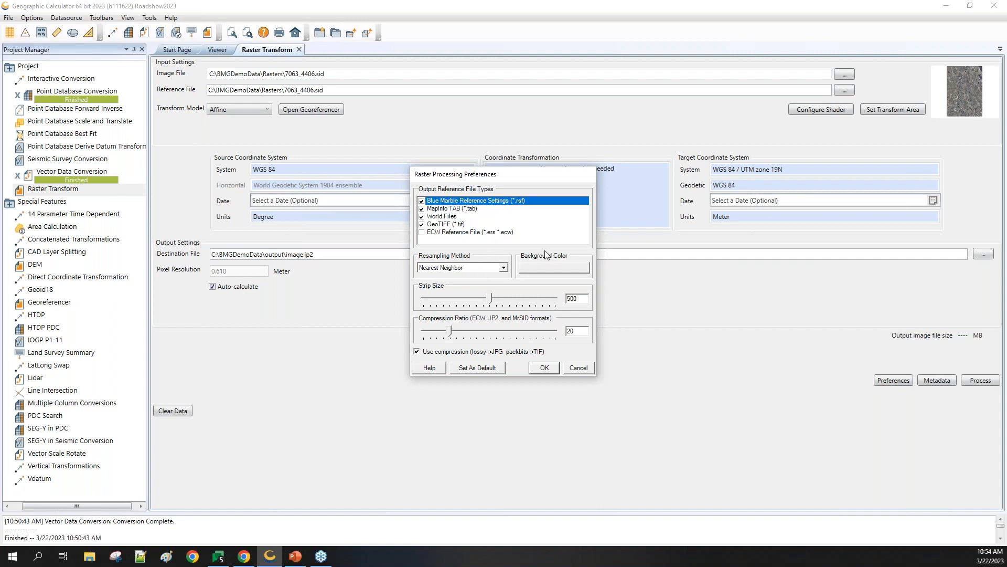
pyautogui.click(577, 368)
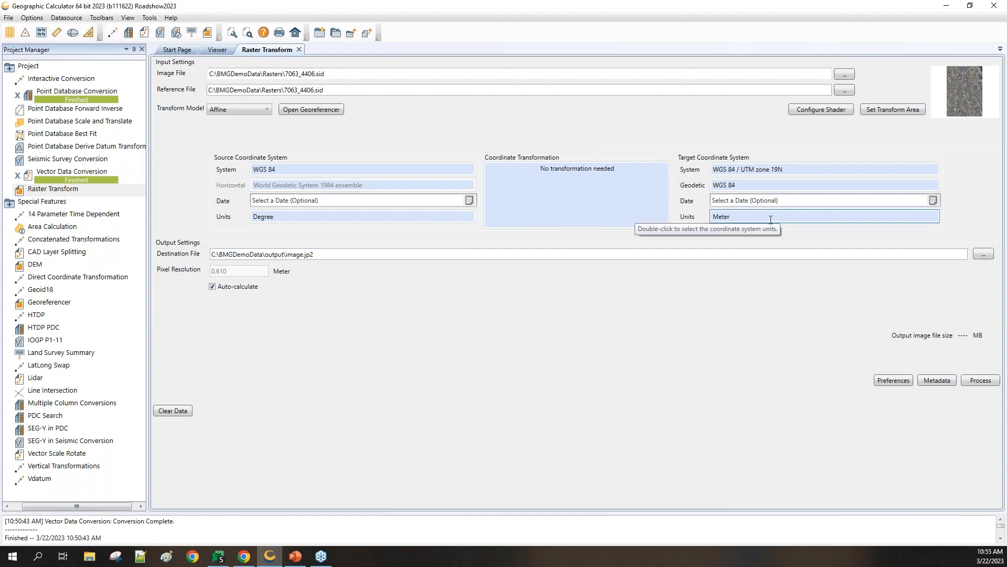
pyautogui.click(23, 266)
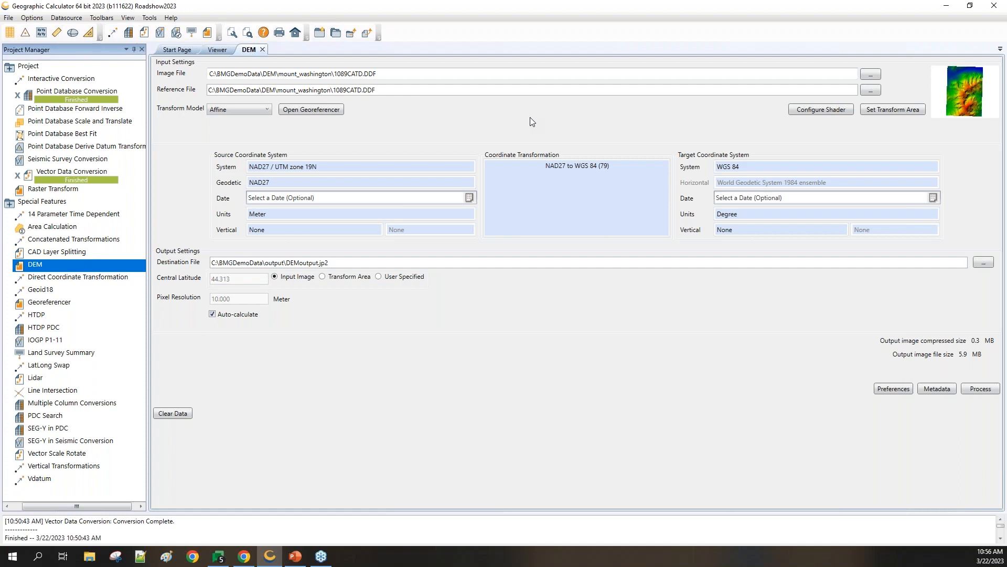
# Open the Seismic Survey Conversion job and load SEG-P1.seg from the PointDB folder using the default scheme from the preferences
pyautogui.click(62, 159)
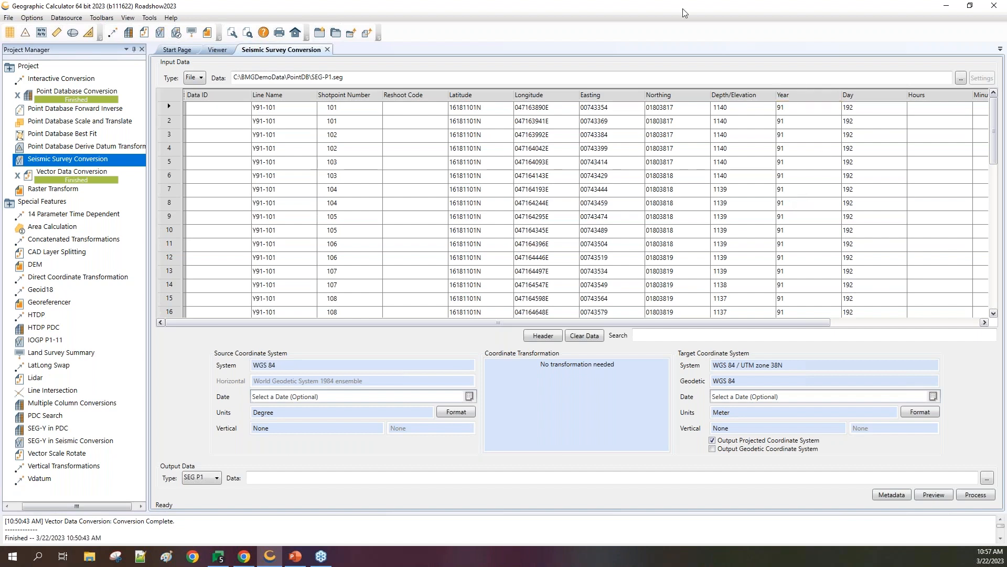
pyautogui.moveTo(362, 77); pyautogui.dragTo(233, 78)
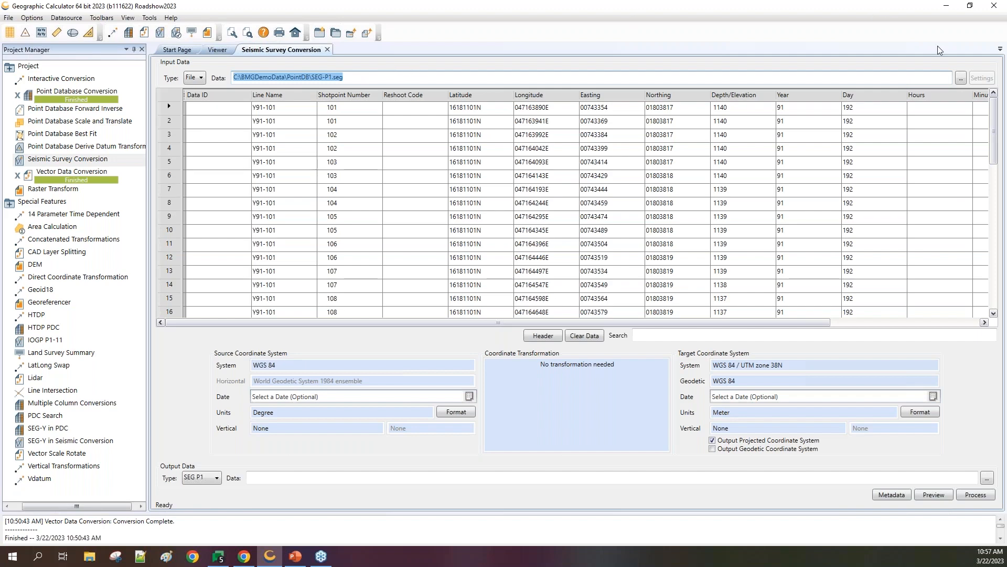
pyautogui.click(959, 79)
pyautogui.click(220, 107)
pyautogui.click(608, 395)
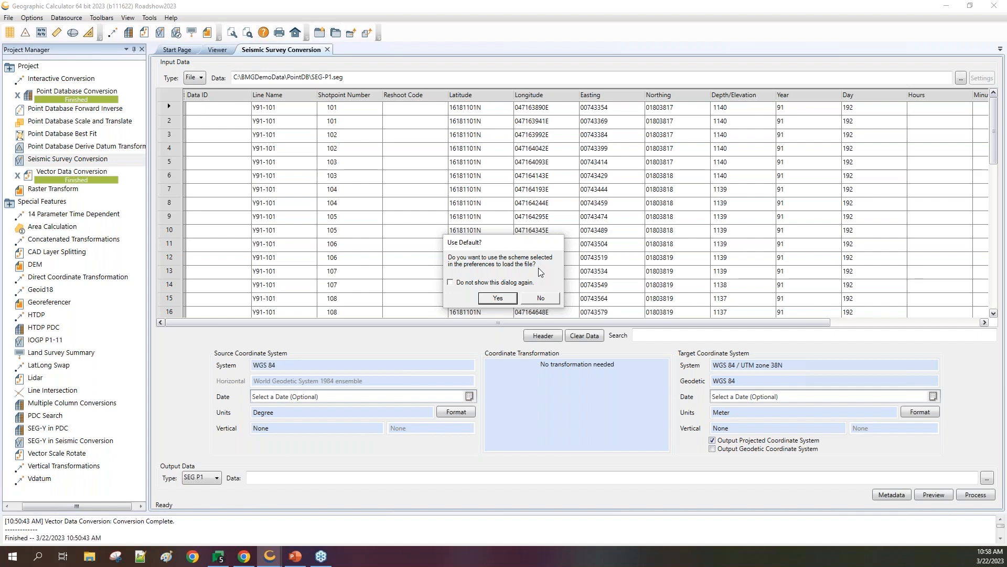
pyautogui.click(507, 298)
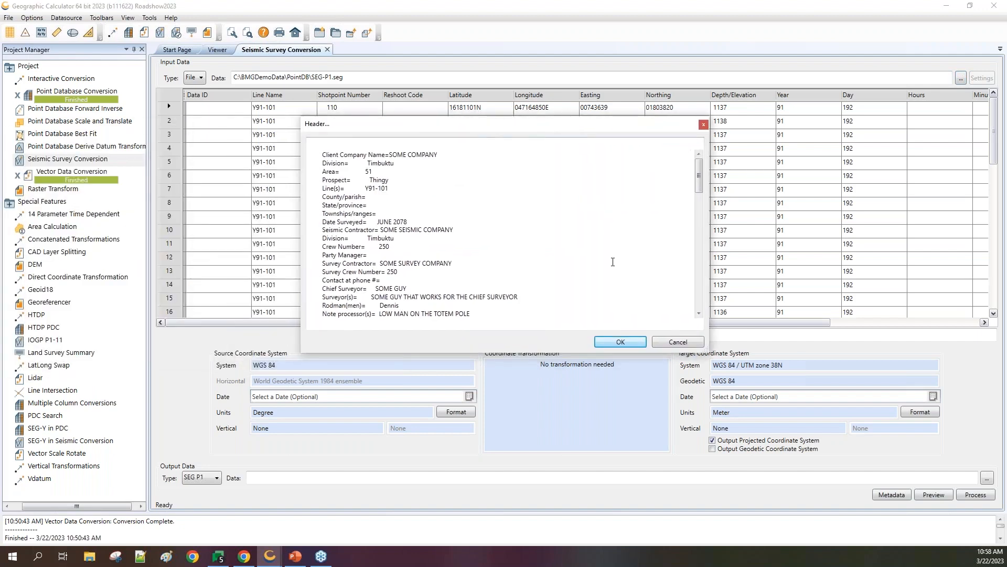
# Examine the loaded seismic file's header text down to its end for shotpoint records included in it
pyautogui.moveTo(697, 168); pyautogui.dragTo(697, 288)
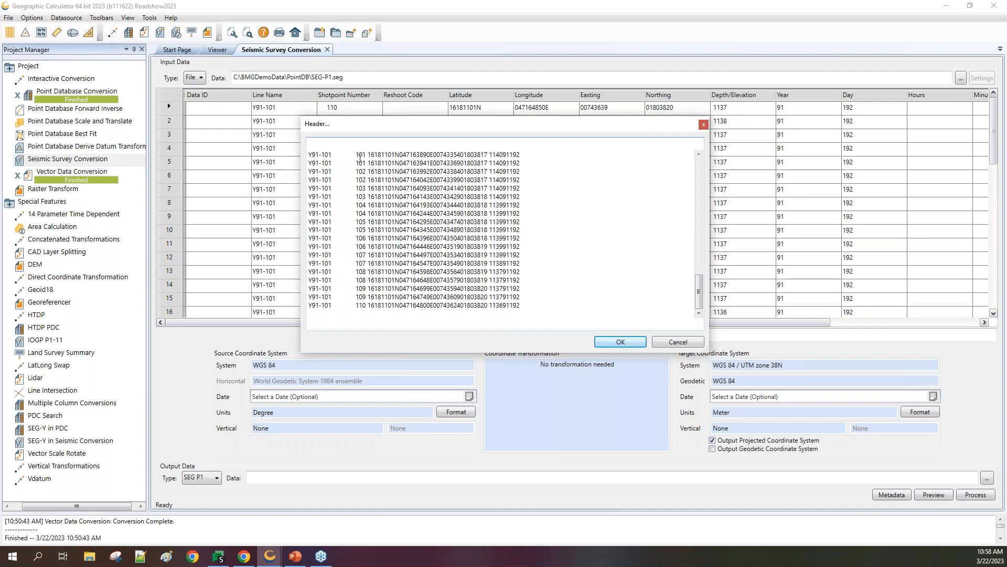
pyautogui.moveTo(356, 153); pyautogui.dragTo(366, 154)
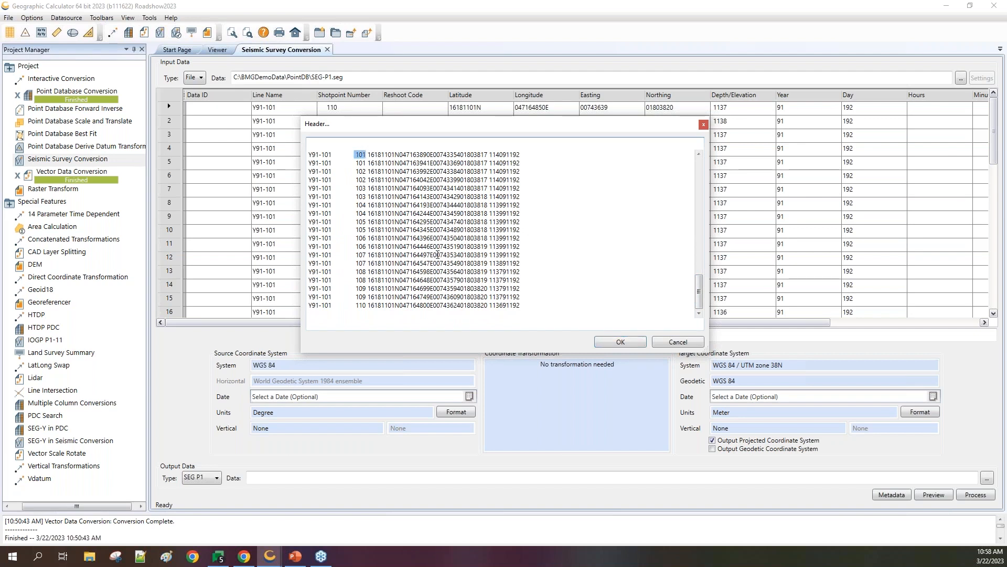
pyautogui.click(676, 342)
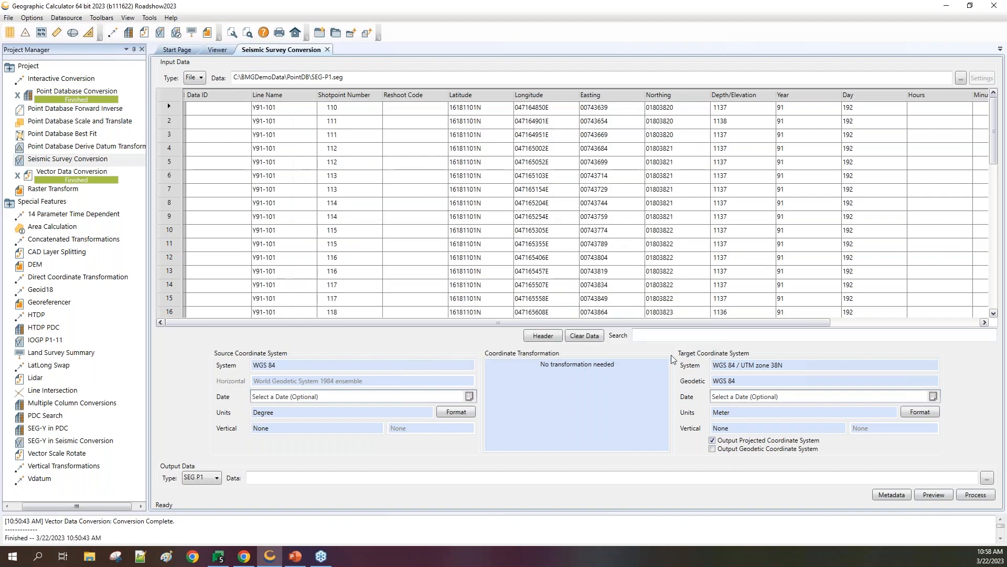
# Reload SEG-P1.seg without the default scheme and keep SEG P1 as the data type in the text file scheme
pyautogui.click(960, 78)
pyautogui.click(231, 106)
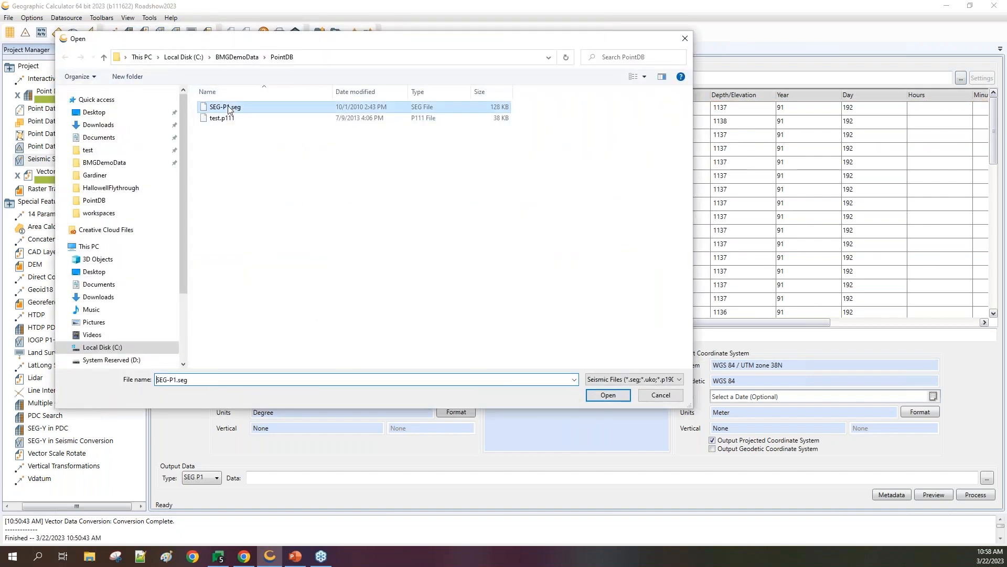
pyautogui.click(608, 398)
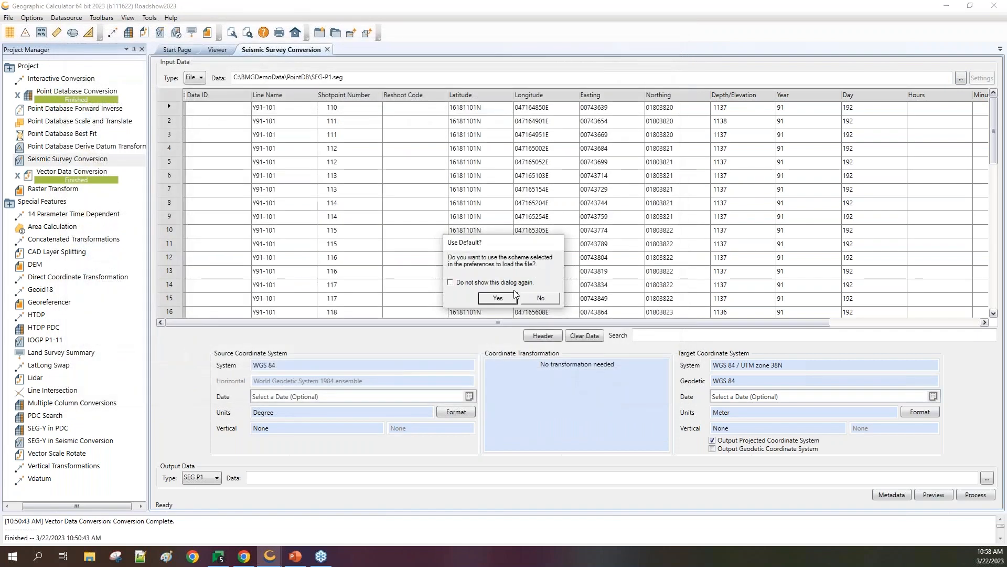
pyautogui.click(534, 297)
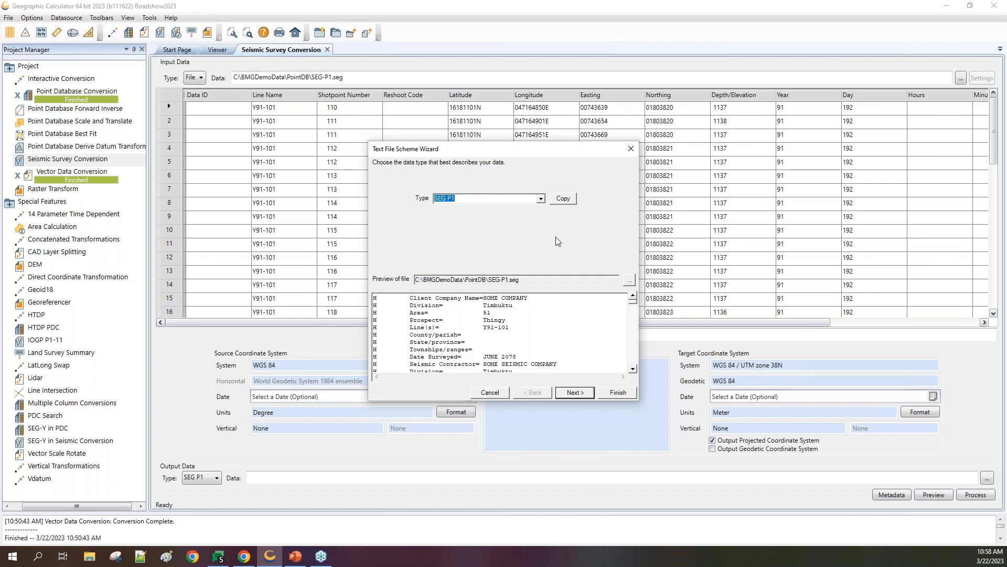
pyautogui.click(575, 393)
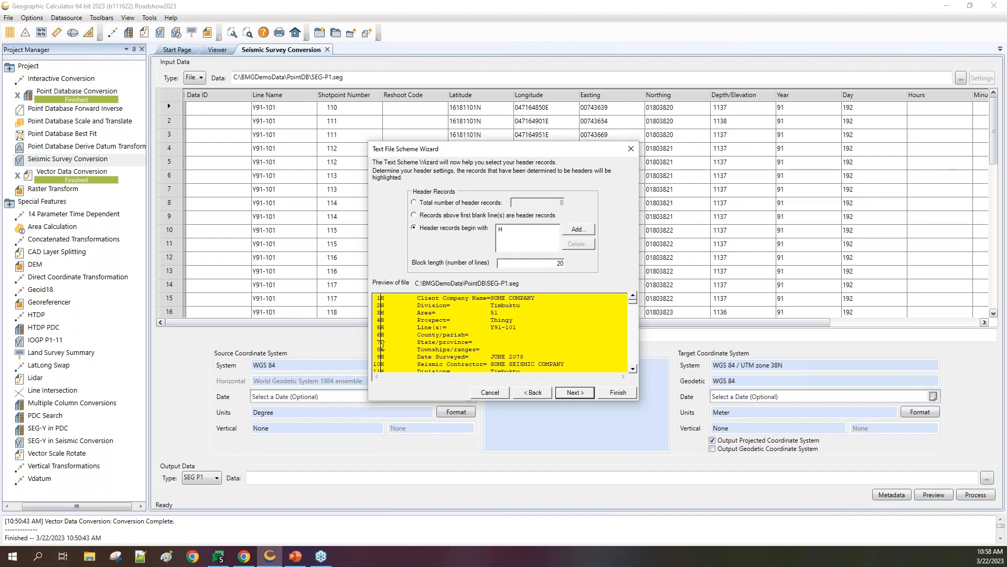
# Set the header block length to 1 line, check the preview, and finish the scheme with data records starting after the header
pyautogui.doubleClick(553, 262)
pyautogui.write('1')
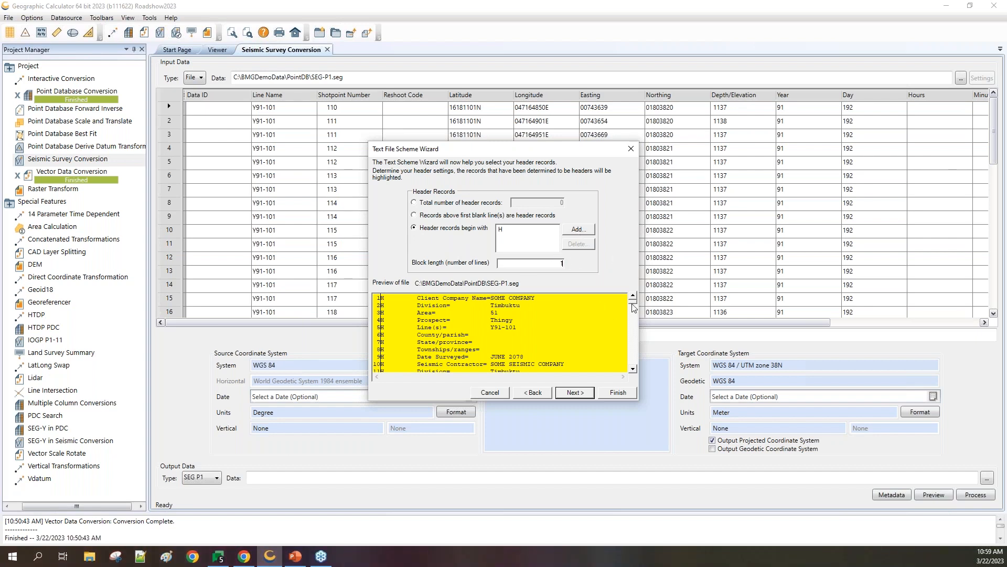
pyautogui.moveTo(633, 318); pyautogui.dragTo(633, 327)
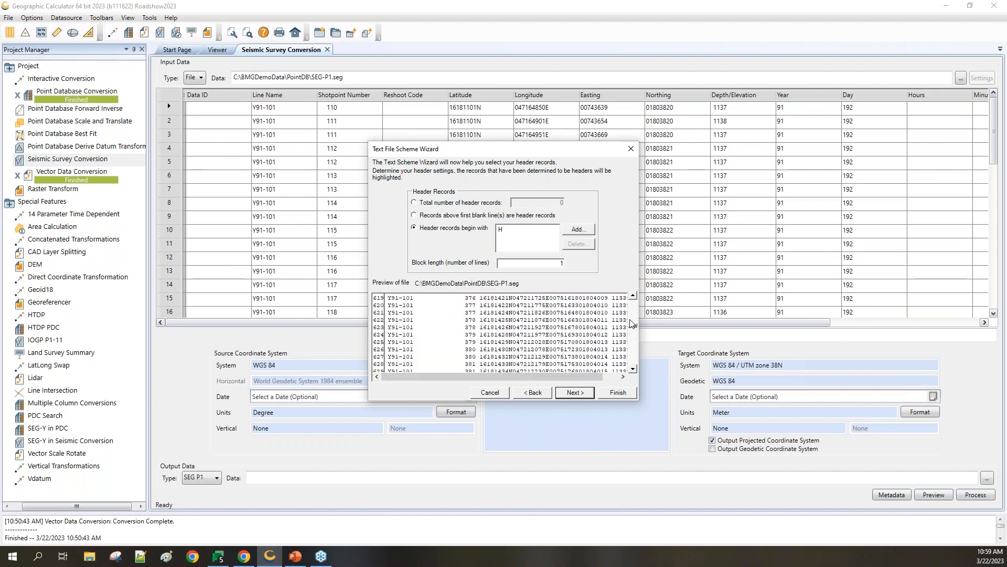
pyautogui.moveTo(634, 328); pyautogui.dragTo(633, 311)
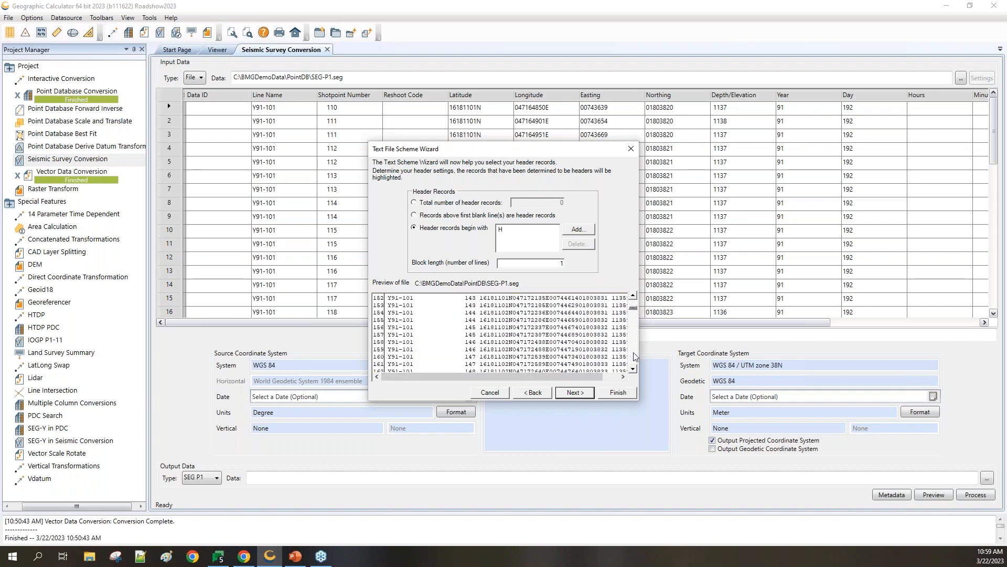
pyautogui.scroll(9, 633, 297)
pyautogui.scroll(10, 633, 297)
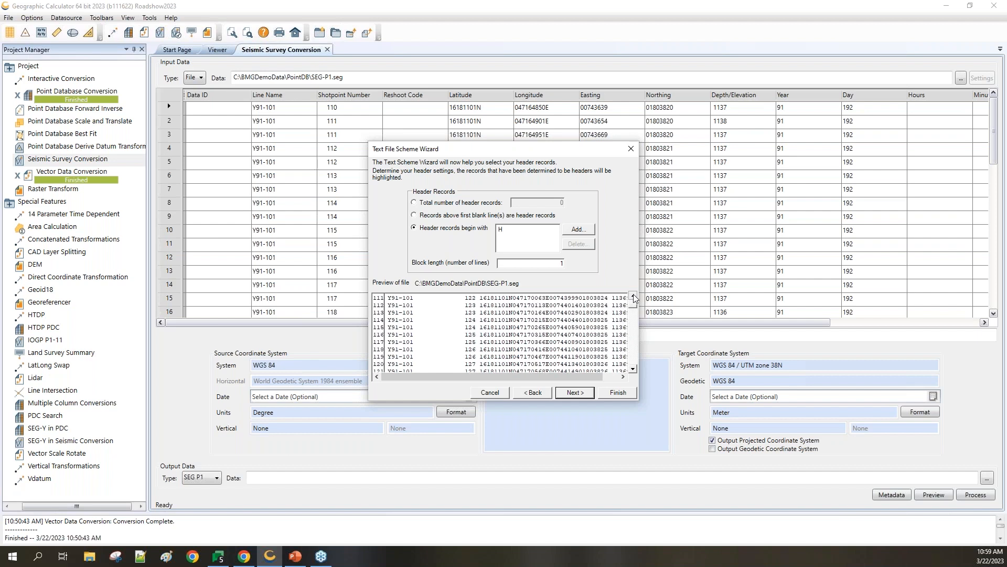
pyautogui.scroll(9, 633, 297)
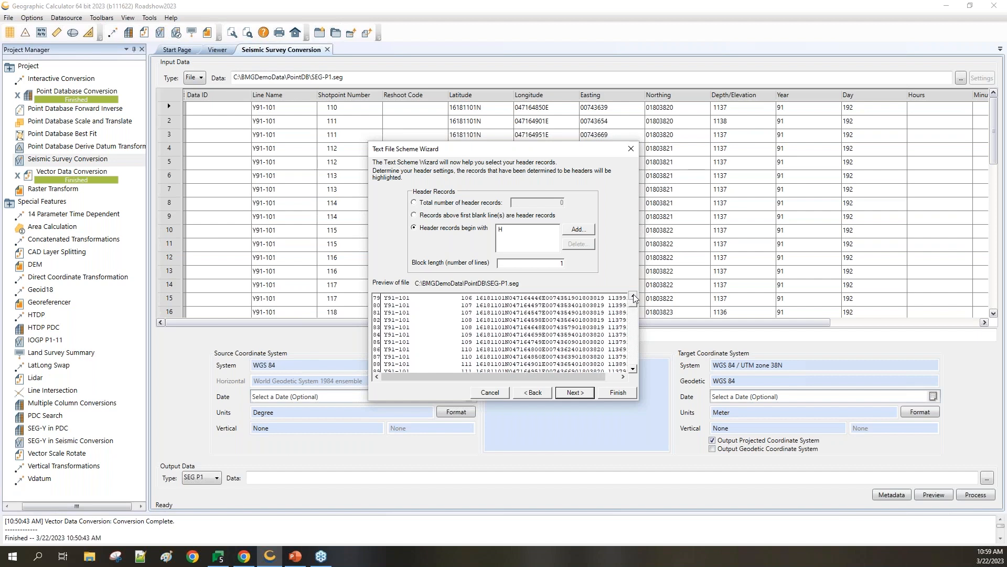
pyautogui.scroll(2, 633, 297)
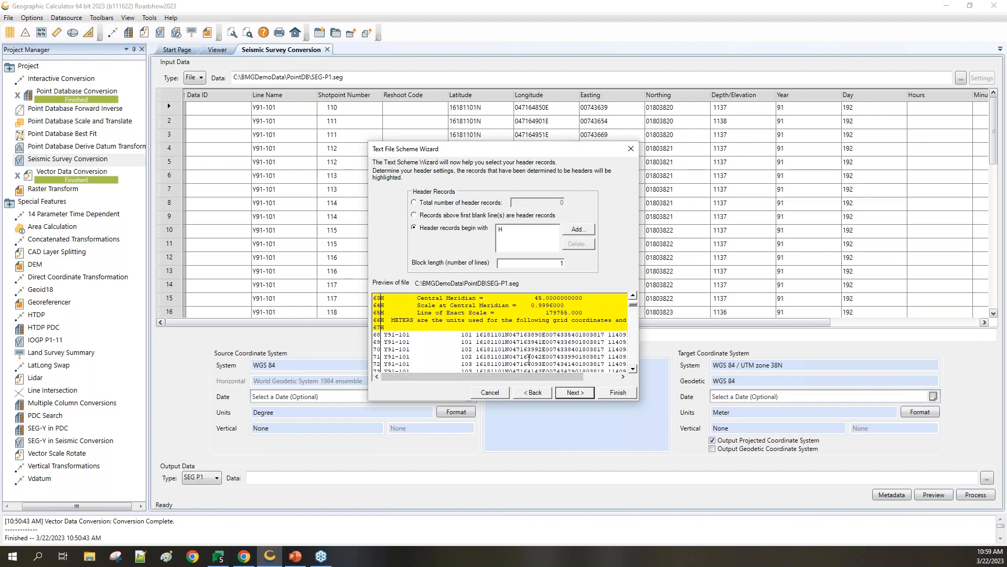
pyautogui.click(574, 393)
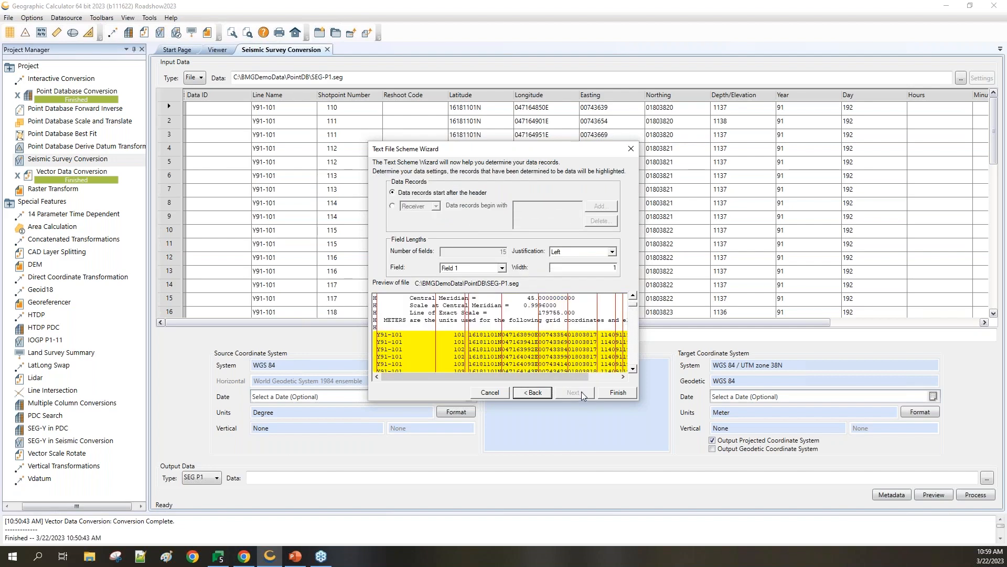
pyautogui.click(620, 394)
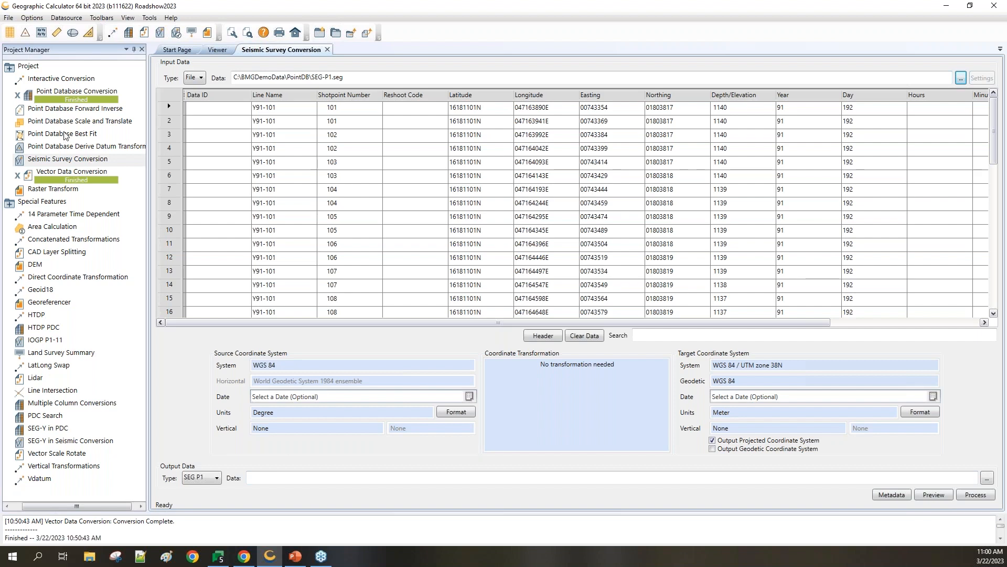
# Open the Point Database Best Fit job
pyautogui.doubleClick(64, 135)
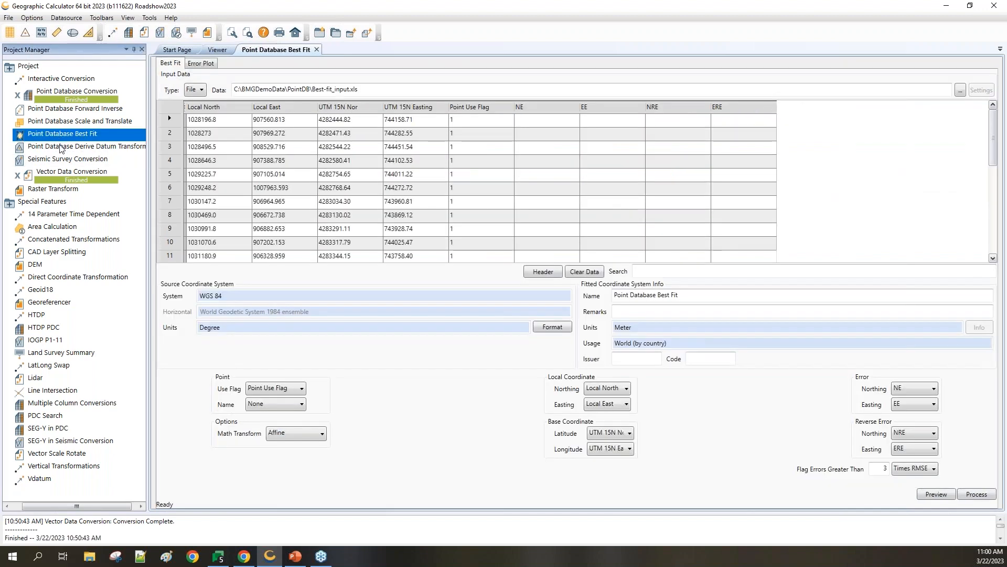